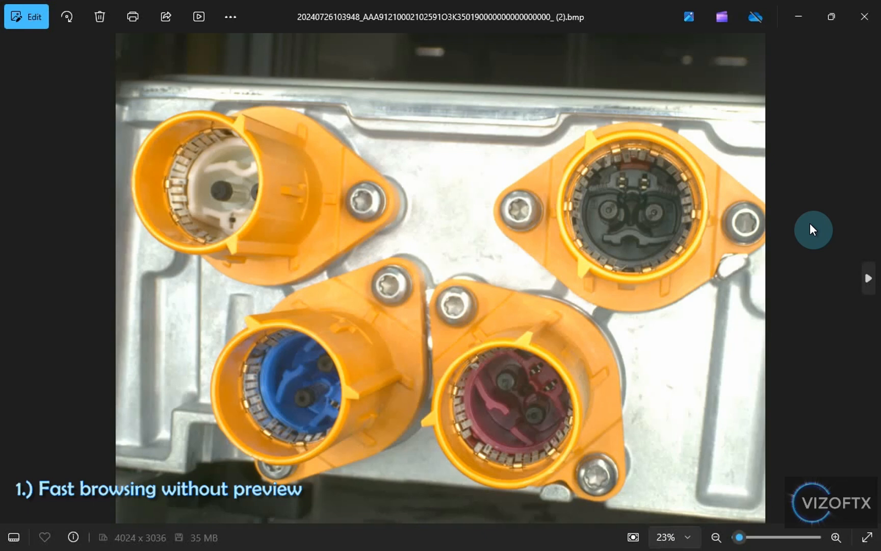
# - Browse forward through the folder's connector BMP images one after another to examine how quickly each full-resolution picture loads
pyautogui.press('Right')
pyautogui.press('Right')
pyautogui.press('Right')
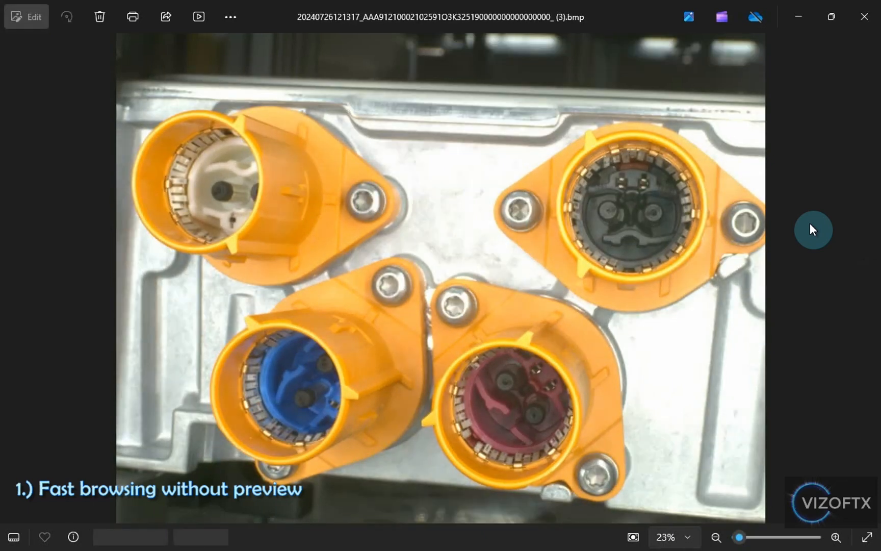
pyautogui.press('Right')
pyautogui.press('Right')
pyautogui.press('Right')
pyautogui.press('Right')
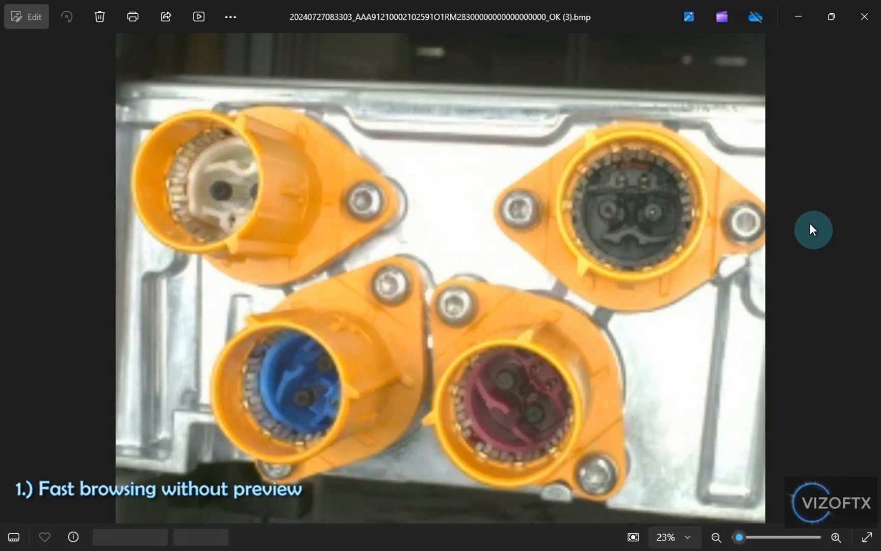
pyautogui.press('Right')
pyautogui.press('Right')
pyautogui.press('Right')
pyautogui.press('Right')
pyautogui.press('Right')
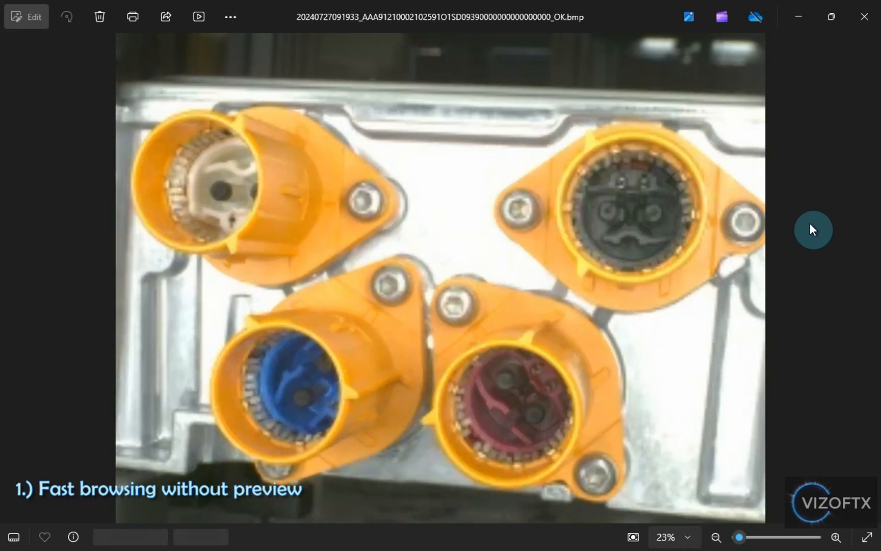
pyautogui.press('Right')
pyautogui.press('Right')
pyautogui.press('Right')
pyautogui.press('Right')
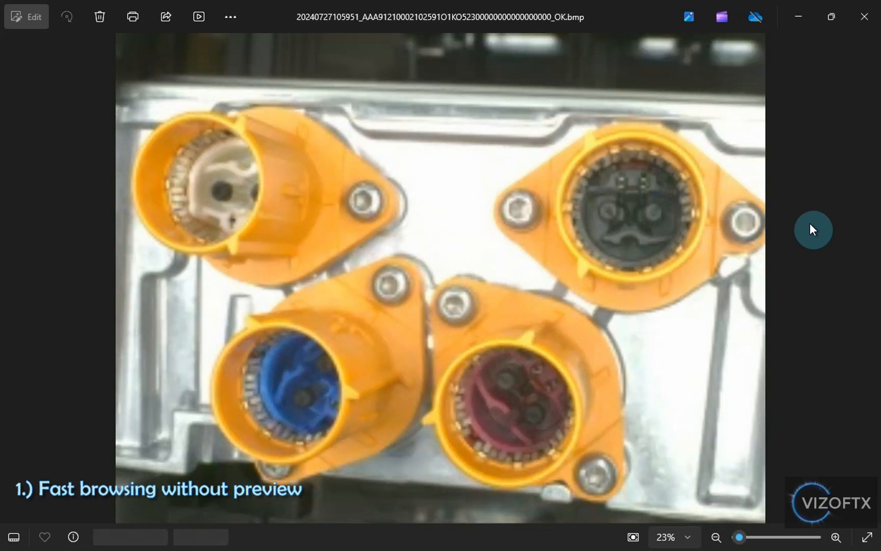
pyautogui.press('Right')
pyautogui.press('Right')
pyautogui.press('Right')
pyautogui.press('Right')
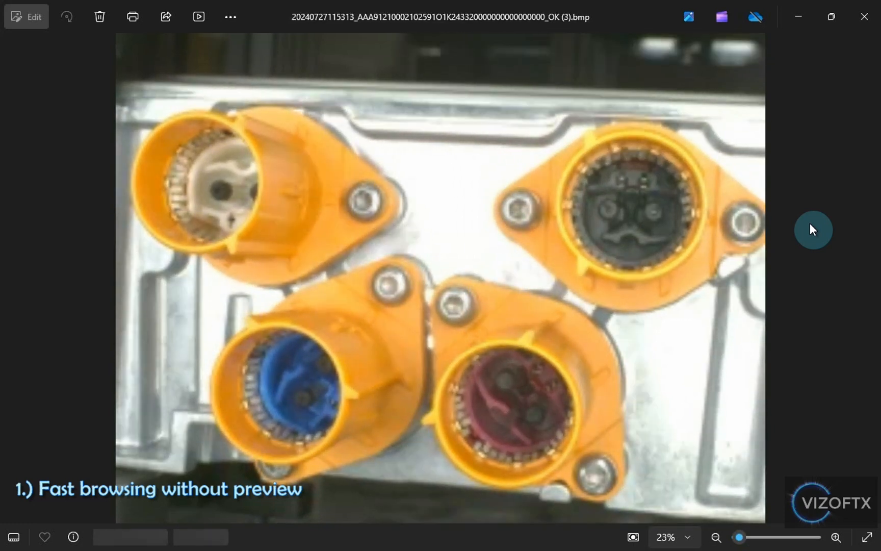
pyautogui.press('Right')
pyautogui.press('Right')
pyautogui.press('Right')
pyautogui.press('Right')
pyautogui.press('Right')
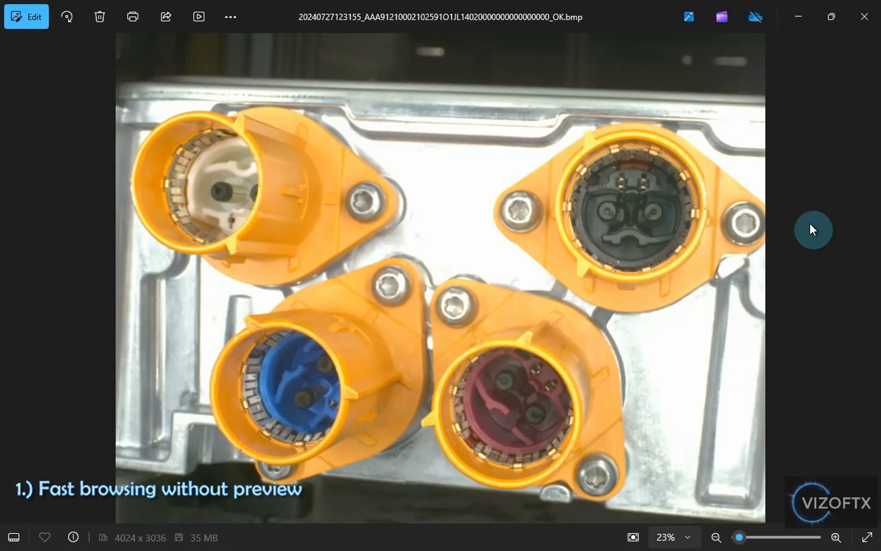
pyautogui.press('Right')
pyautogui.press('Right')
pyautogui.press('Right')
pyautogui.press('Right')
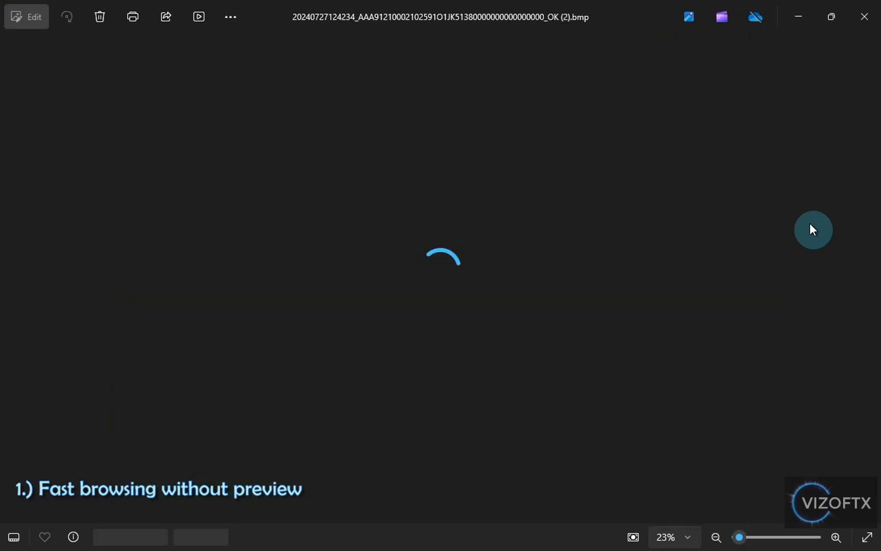
pyautogui.press('Right')
pyautogui.press('Right')
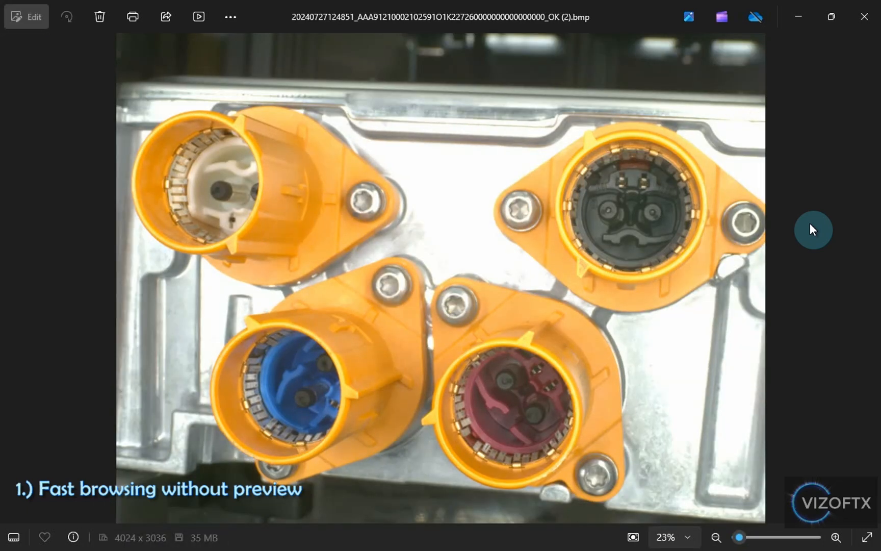
pyautogui.press('Right')
pyautogui.press('Right')
pyautogui.press('Right')
pyautogui.press('Right')
pyautogui.press('Right')
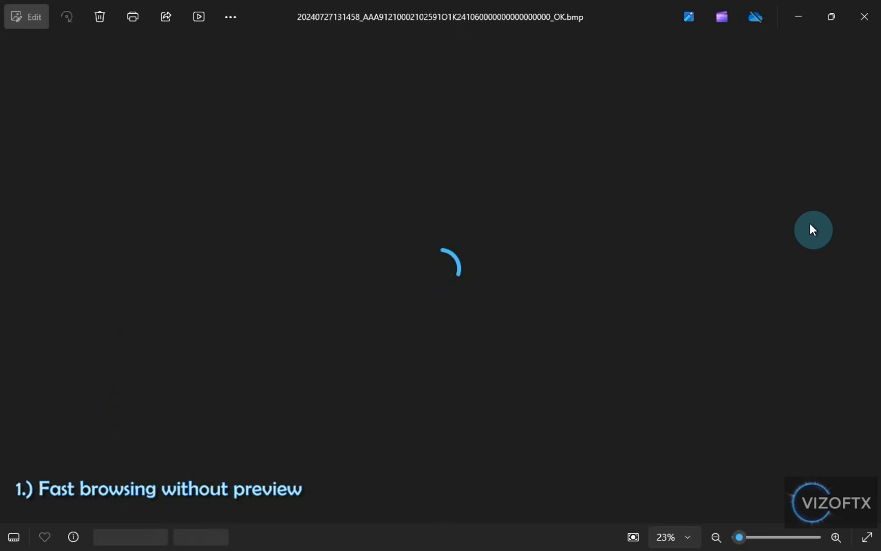
pyautogui.press('Right')
pyautogui.press('Right')
pyautogui.press('Right')
pyautogui.press('Right')
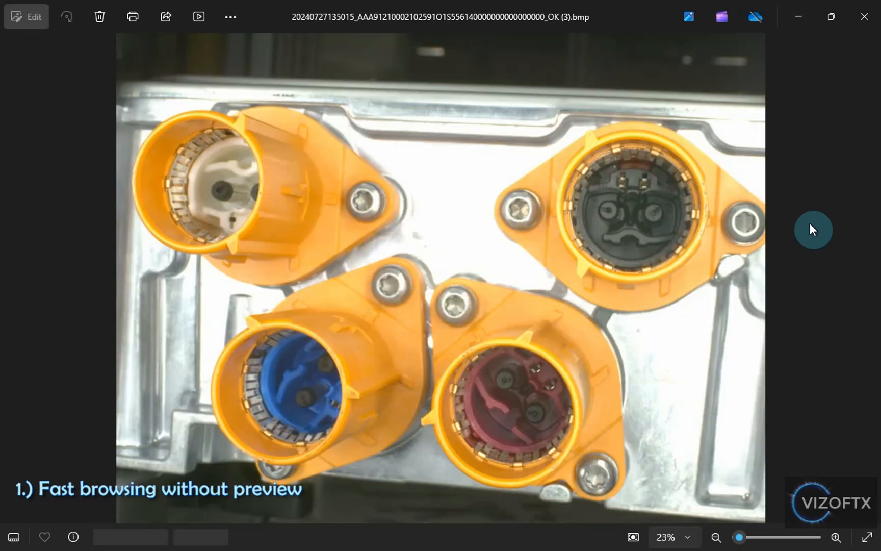
pyautogui.press('Right')
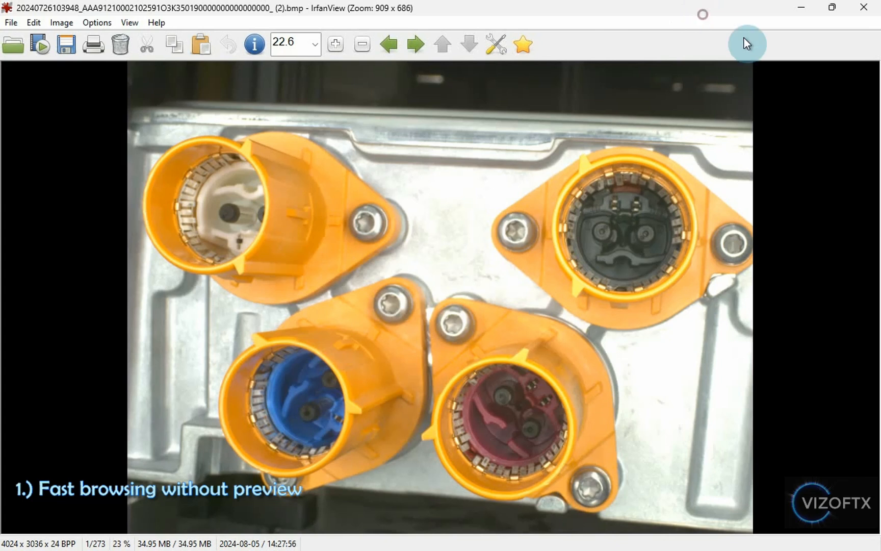
# - In IrfanView, browse rapidly forward from the folder's first connector BMP to MyImage - 20240725163904796.bmp to examine the image loading speed
pyautogui.press('Right')
pyautogui.press('Right')
pyautogui.press('Right')
pyautogui.press('Right')
pyautogui.press('Right')
pyautogui.press('Right')
pyautogui.press('Right')
pyautogui.press('Right')
pyautogui.press('Right')
pyautogui.press('Right')
pyautogui.press('Right')
pyautogui.press('Right')
pyautogui.press('Right')
pyautogui.press('Right')
pyautogui.press('Right')
pyautogui.press('Right')
pyautogui.press('Right')
pyautogui.press('Right')
pyautogui.press('Right')
pyautogui.press('Right')
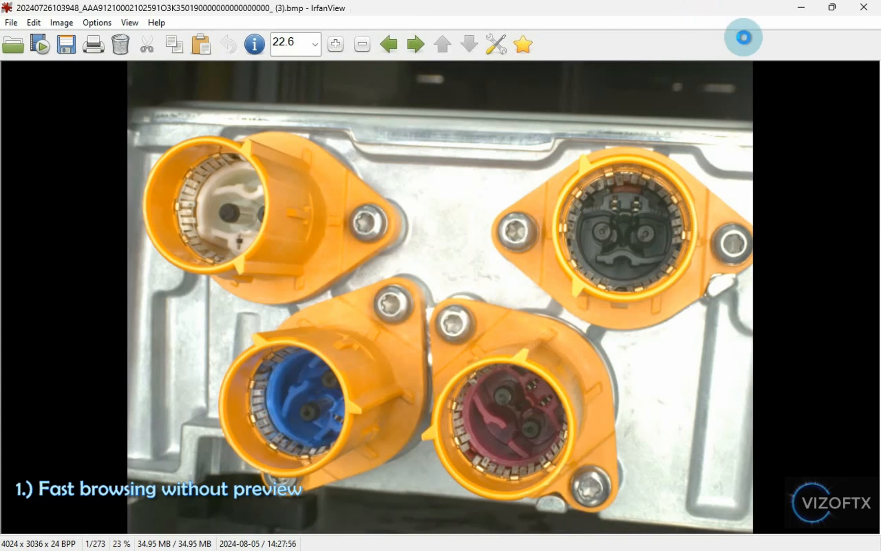
pyautogui.press('Right')
pyautogui.press('Right')
pyautogui.press('Right')
pyautogui.press('Right')
pyautogui.press('Right')
pyautogui.press('Right')
pyautogui.press('Right')
pyautogui.press('Right')
pyautogui.press('Right')
pyautogui.press('Right')
pyautogui.press('Right')
pyautogui.press('Right')
pyautogui.press('Right')
pyautogui.press('Right')
pyautogui.press('Right')
pyautogui.press('Right')
pyautogui.press('Right')
pyautogui.press('Right')
pyautogui.press('Right')
pyautogui.press('Right')
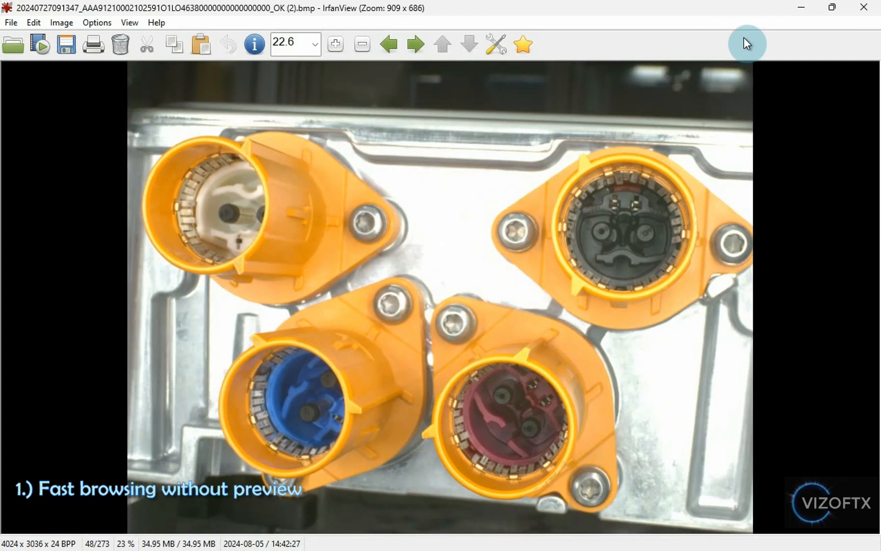
pyautogui.press('Right')
pyautogui.press('Right')
pyautogui.press('Right')
pyautogui.press('Right')
pyautogui.press('Right')
pyautogui.press('Right')
pyautogui.press('Right')
pyautogui.press('Right')
pyautogui.press('Right')
pyautogui.press('Right')
pyautogui.press('Right')
pyautogui.press('Right')
pyautogui.press('Right')
pyautogui.press('Right')
pyautogui.press('Right')
pyautogui.press('Right')
pyautogui.press('Right')
pyautogui.press('Right')
pyautogui.press('Right')
pyautogui.press('Right')
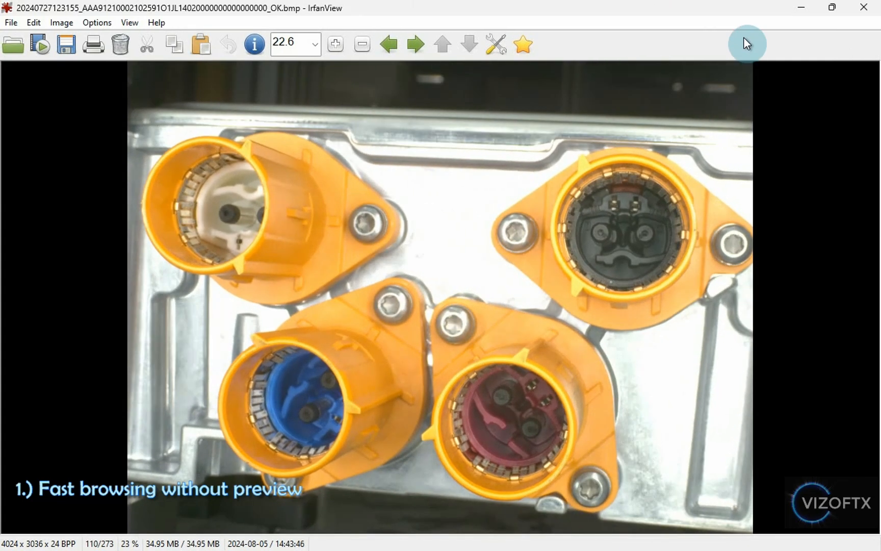
pyautogui.press('Right')
pyautogui.press('Right')
pyautogui.press('Right')
pyautogui.press('Right')
pyautogui.press('Right')
pyautogui.press('Right')
pyautogui.press('Right')
pyautogui.press('Right')
pyautogui.press('Right')
pyautogui.press('Right')
pyautogui.press('Right')
pyautogui.press('Right')
pyautogui.press('Right')
pyautogui.press('Right')
pyautogui.press('Right')
pyautogui.press('Right')
pyautogui.press('Right')
pyautogui.press('Right')
pyautogui.press('Right')
pyautogui.press('Right')
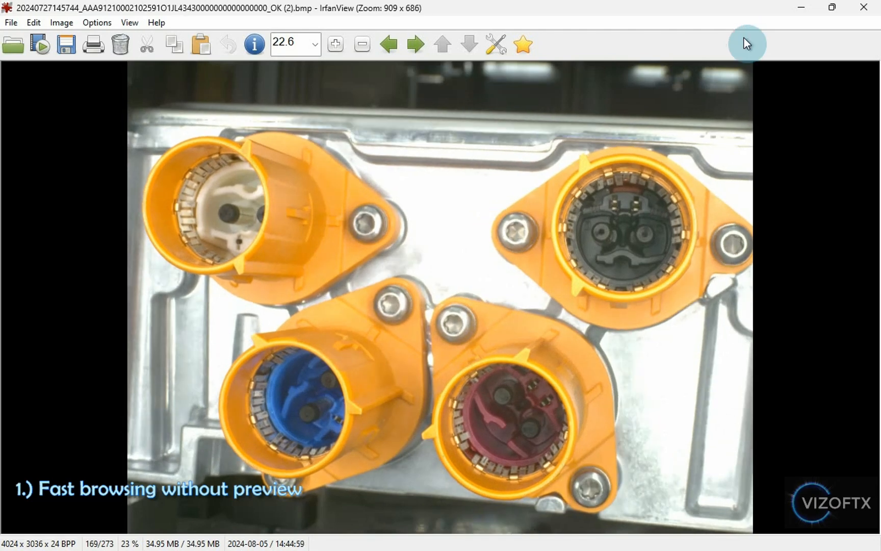
pyautogui.press('Right')
pyautogui.press('Right')
pyautogui.press('Right')
pyautogui.press('Right')
pyautogui.press('Right')
pyautogui.press('Right')
pyautogui.press('Right')
pyautogui.press('Right')
pyautogui.press('Right')
pyautogui.press('Right')
pyautogui.press('Right')
pyautogui.press('Right')
pyautogui.press('Right')
pyautogui.press('Right')
pyautogui.press('Right')
pyautogui.press('Right')
pyautogui.press('Right')
pyautogui.press('Right')
pyautogui.press('Right')
pyautogui.press('Right')
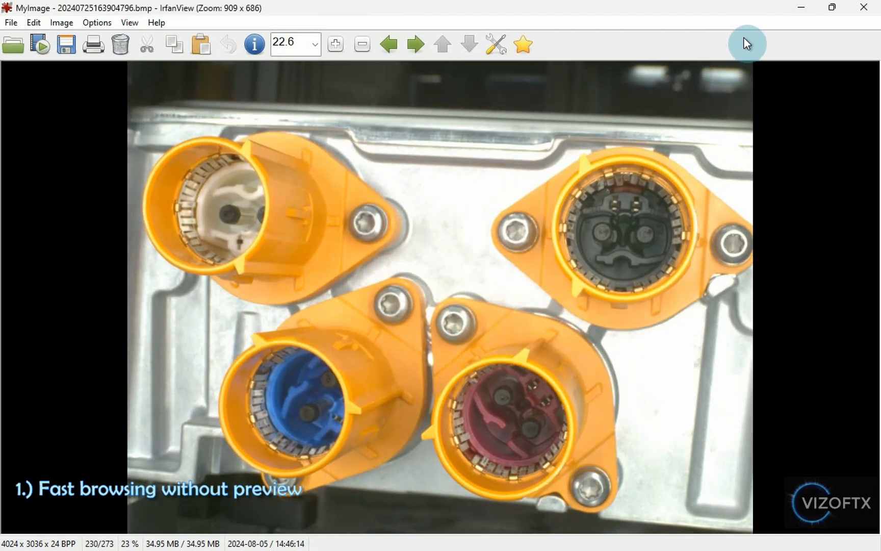
pyautogui.press('Right')
pyautogui.press('Right')
pyautogui.press('Right')
pyautogui.press('Right')
pyautogui.press('Right')
pyautogui.press('Right')
pyautogui.press('Right')
pyautogui.press('Right')
pyautogui.press('Right')
pyautogui.press('Right')
pyautogui.press('Right')
pyautogui.press('Right')
pyautogui.press('Right')
pyautogui.press('Right')
pyautogui.press('Right')
pyautogui.press('Right')
pyautogui.press('Right')
pyautogui.press('Right')
pyautogui.press('Right')
pyautogui.press('Right')
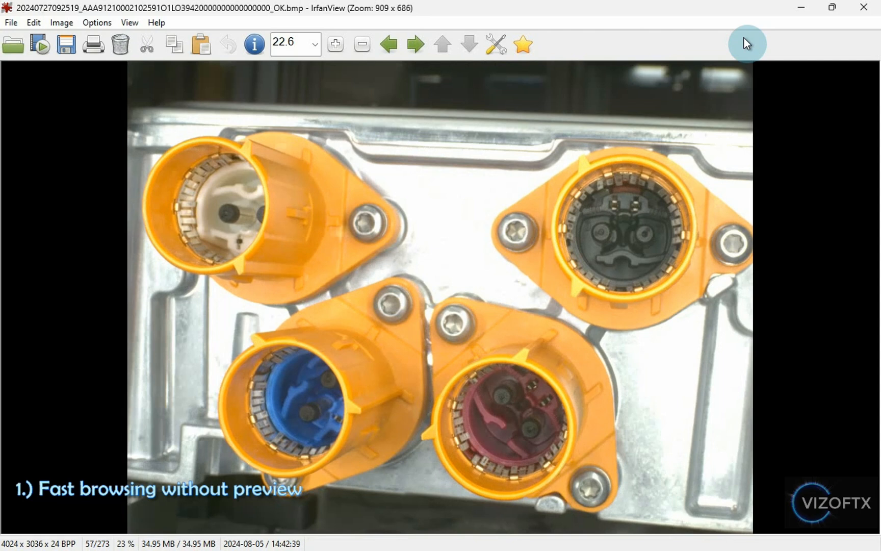
pyautogui.press('Right')
pyautogui.press('Right')
pyautogui.press('Right')
pyautogui.press('Right')
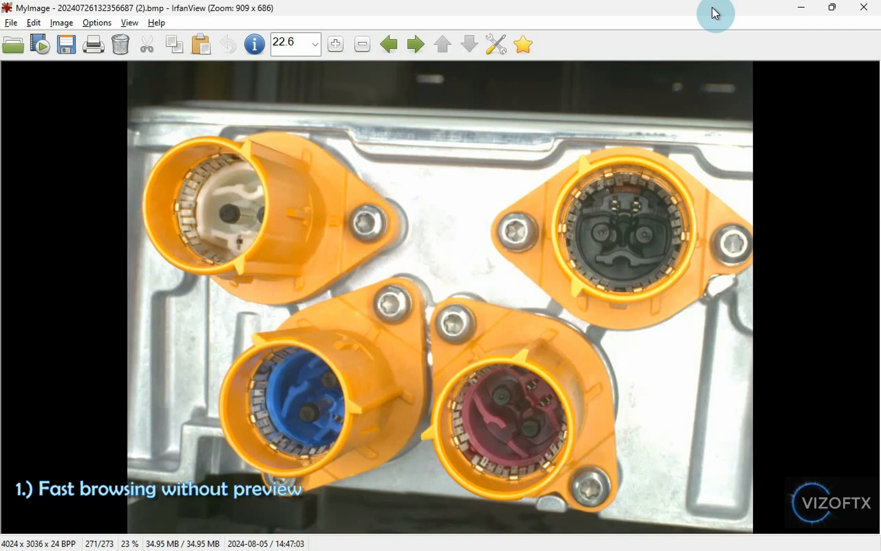
# - Advance past the folder's last image, MyImage - 20240726132356687.bmp, and dismiss the Browse Subfolders dialog without choosing another folder
pyautogui.press('Right')
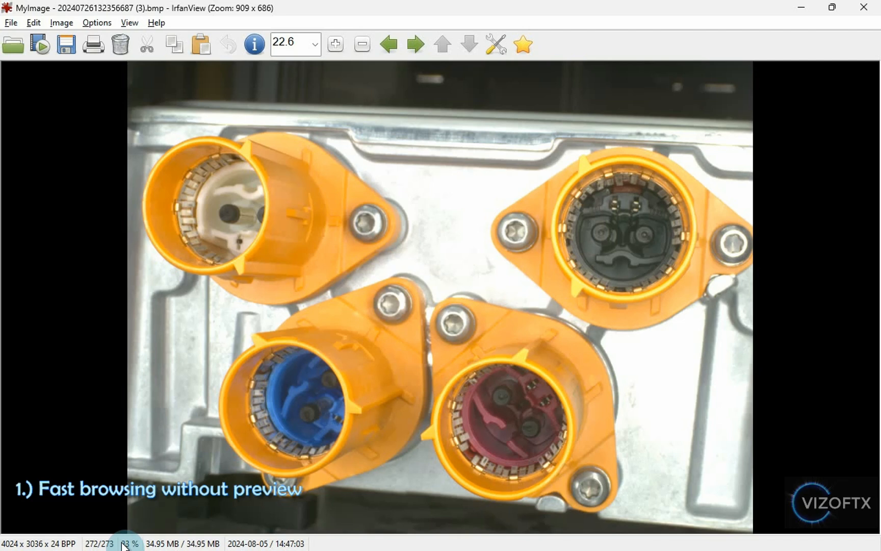
pyautogui.press('Right')
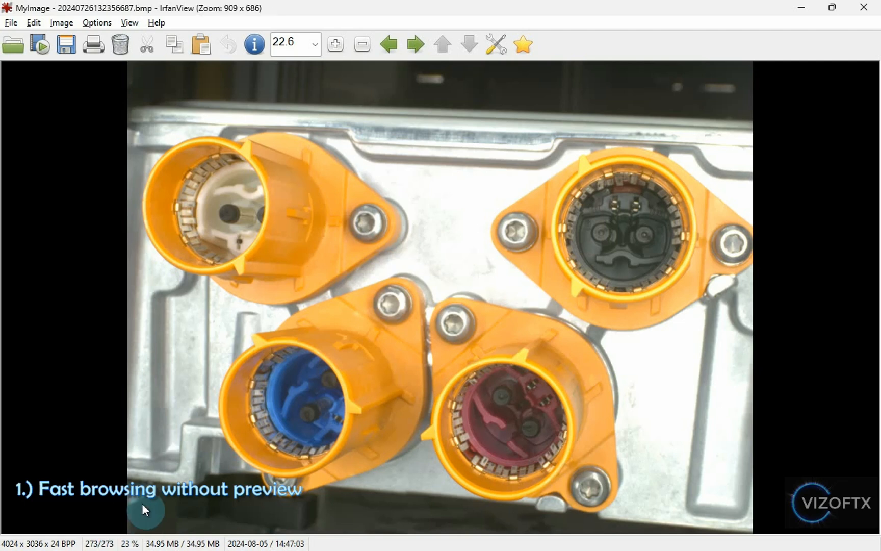
pyautogui.press('Right')
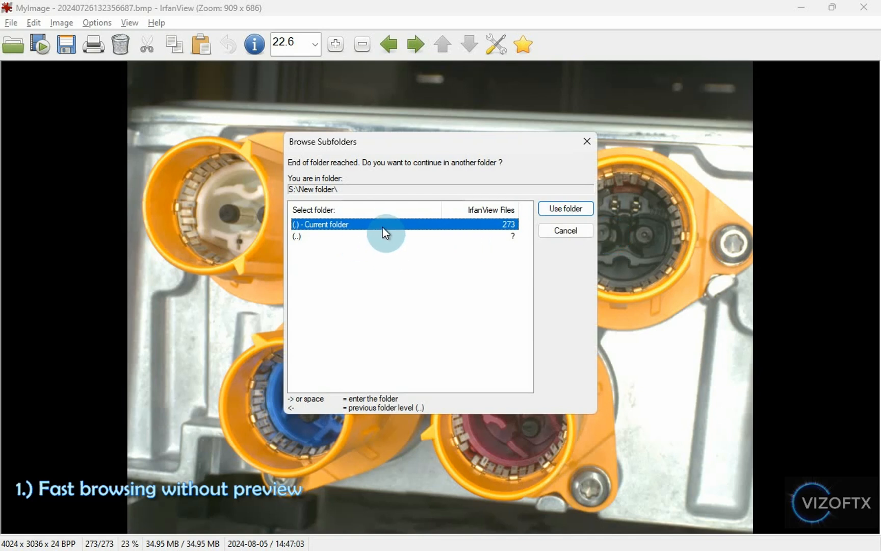
pyautogui.click(586, 142)
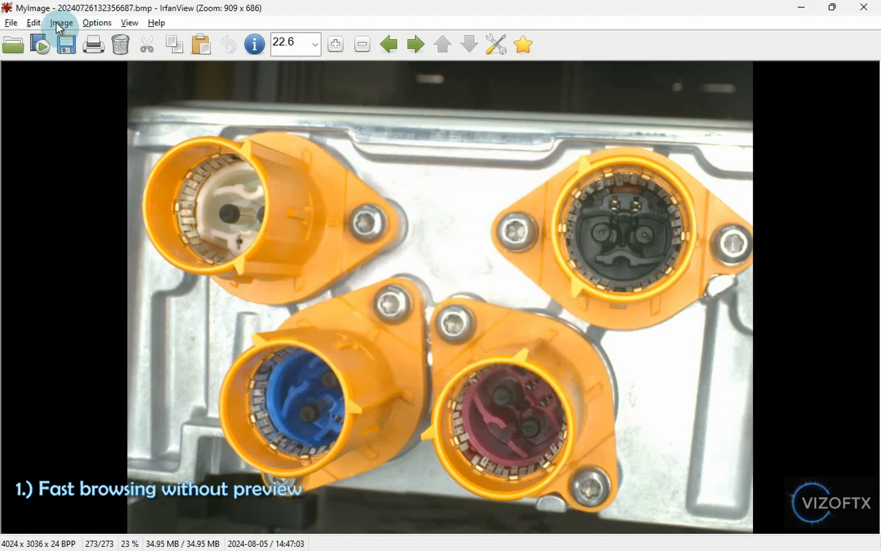
# - In the Browsing settings, choose Loop current folder for the folder's end and turn off the beep on folder loop/stop or screenshot save
pyautogui.click(92, 25)
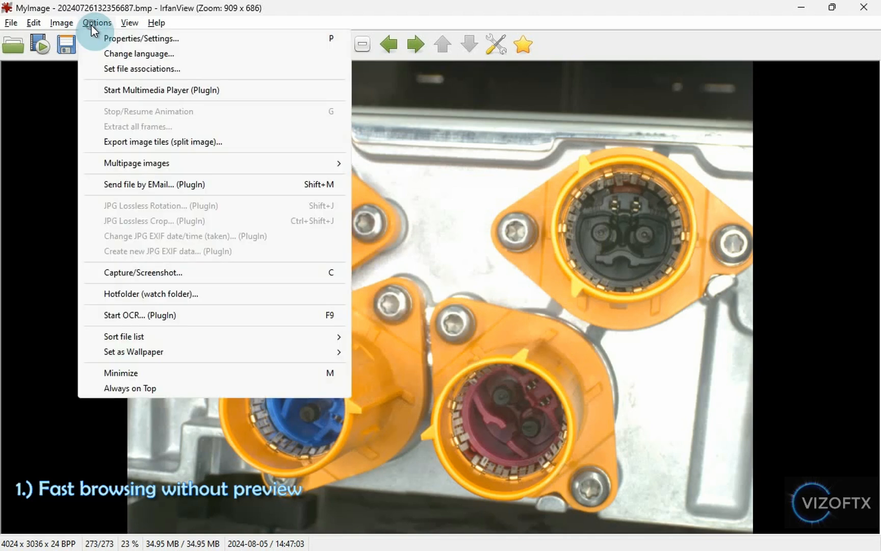
pyautogui.click(154, 42)
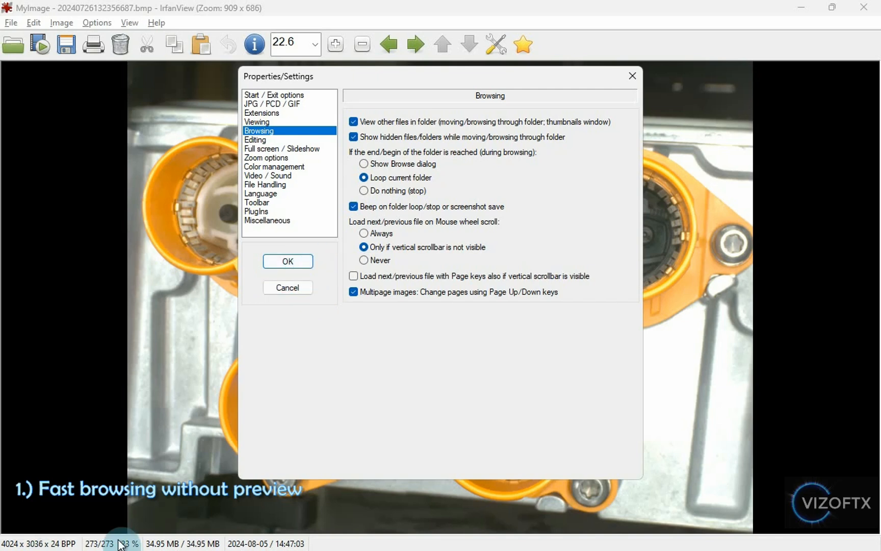
pyautogui.click(354, 207)
pyautogui.click(298, 266)
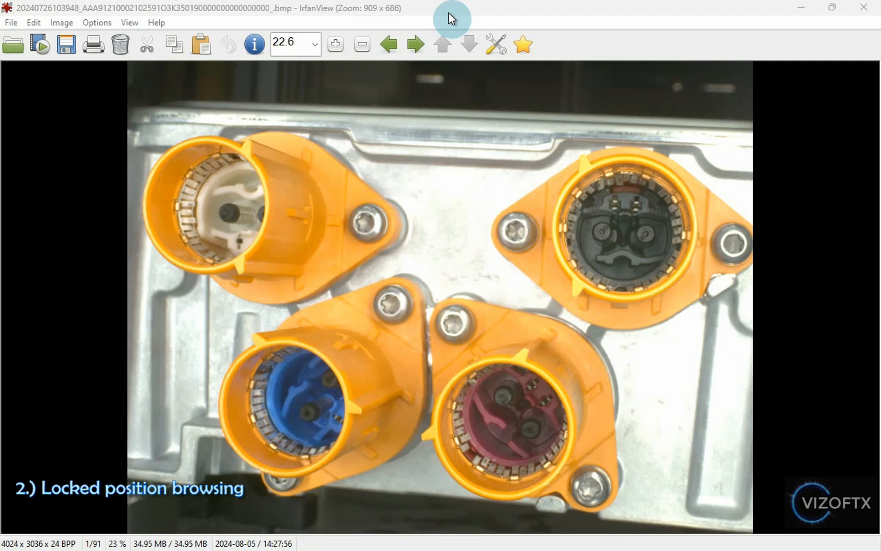
# - Zoom into an area of about 522 x 425 pixels inside the white connector, and switch to the following image and back to check the zoom
pyautogui.click(448, 13)
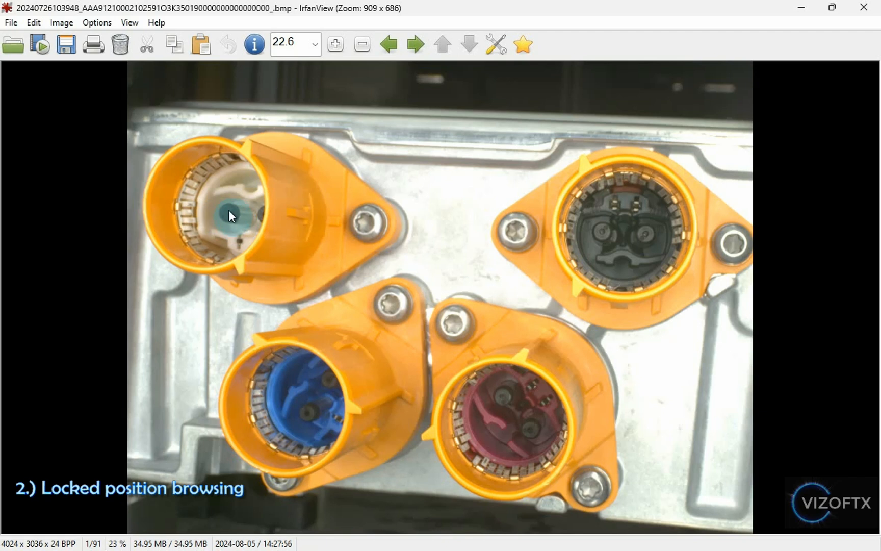
pyautogui.moveTo(190, 182); pyautogui.dragTo(271, 249)
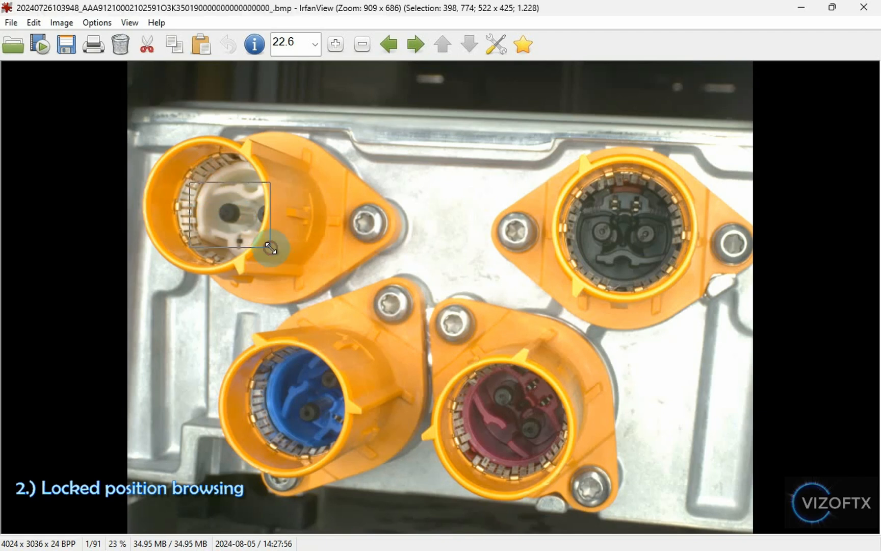
pyautogui.click(241, 214)
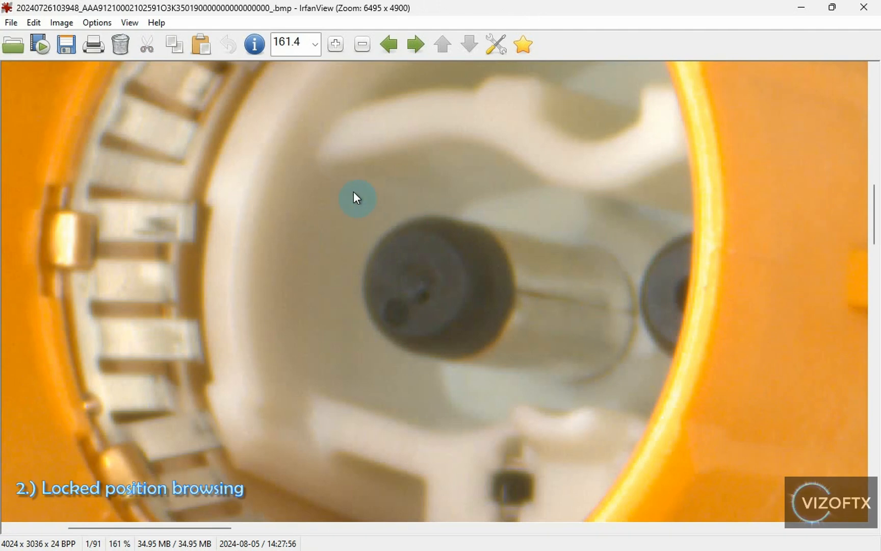
pyautogui.click(418, 46)
pyautogui.click(397, 46)
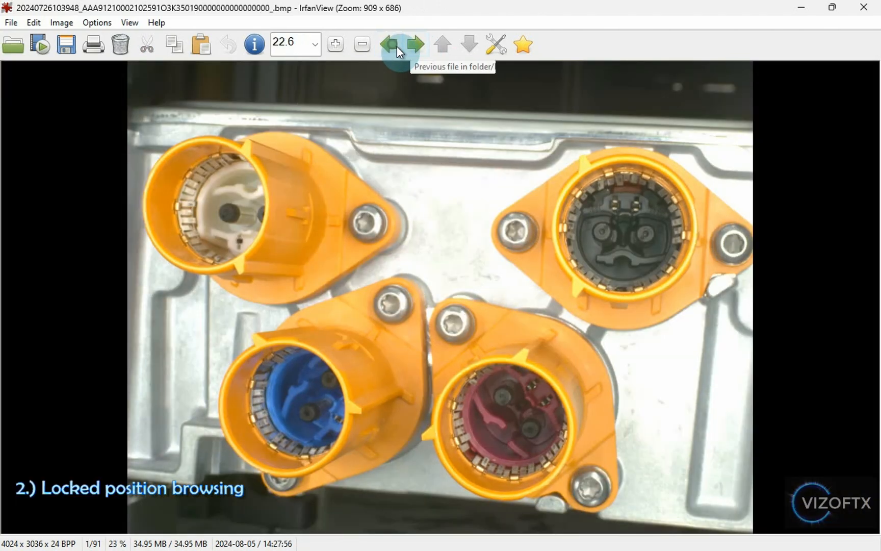
# - Go to the folder's second image and zoom into a selected area around the white connector's pins
pyautogui.click(415, 47)
pyautogui.moveTo(185, 181); pyautogui.dragTo(277, 253)
pyautogui.click(227, 220)
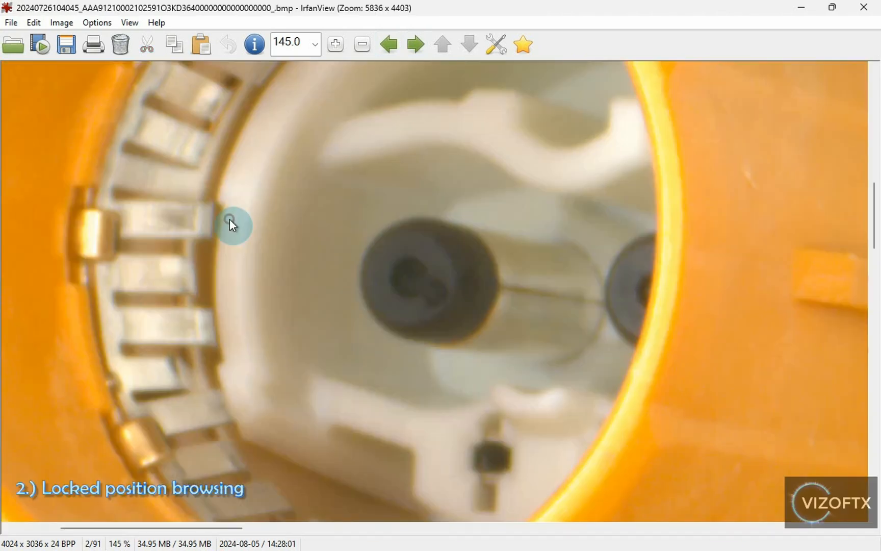
# - Set the window display option to Do not fit anything and position the 100% view on the inside of the white connector
pyautogui.click(131, 23)
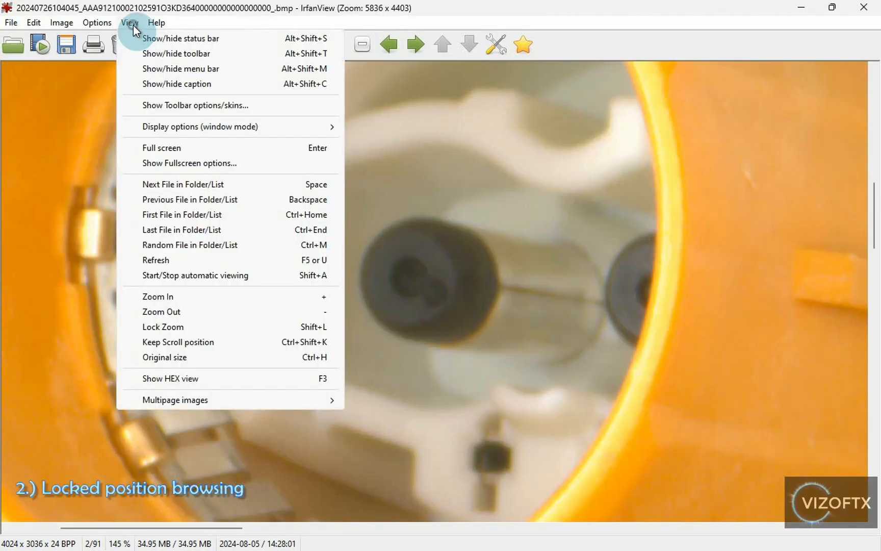
pyautogui.moveTo(163, 129)
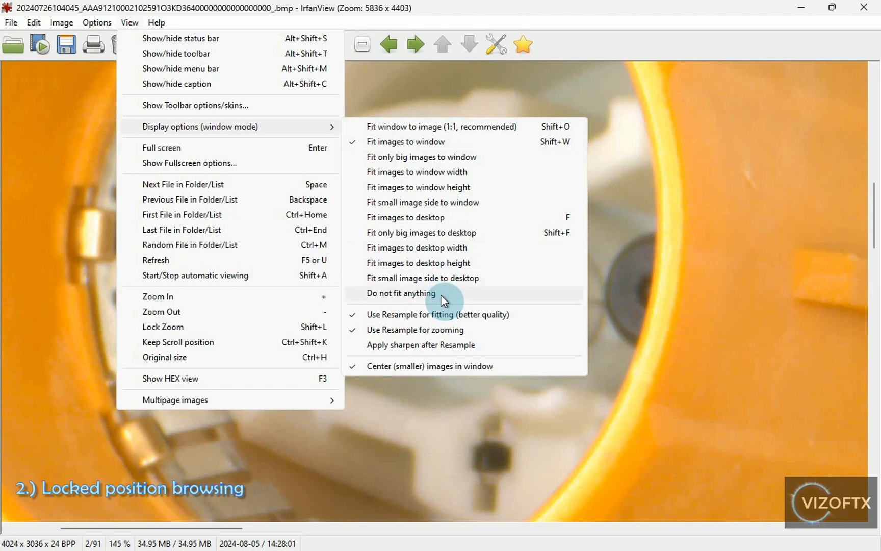
pyautogui.click(414, 294)
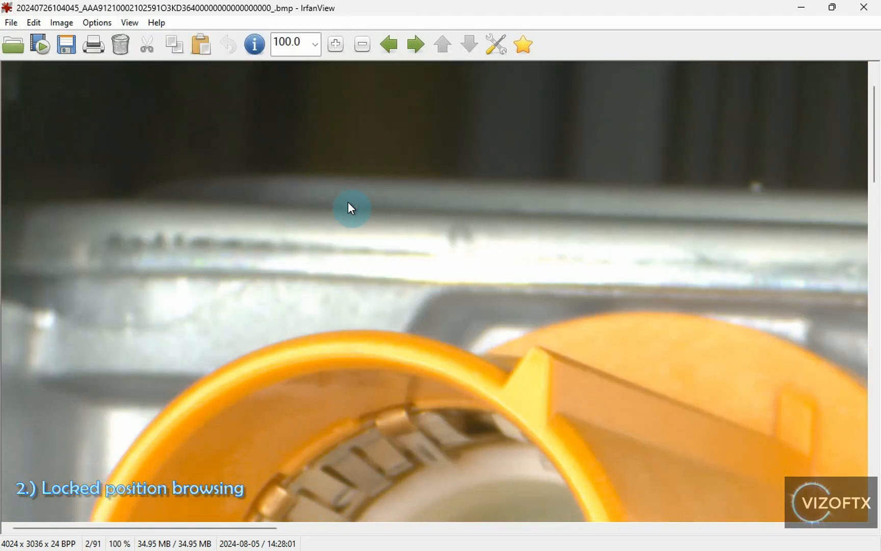
pyautogui.scroll(-5, 352, 203)
pyautogui.moveTo(874, 152); pyautogui.dragTo(874, 207)
pyautogui.moveTo(130, 527); pyautogui.dragTo(143, 528)
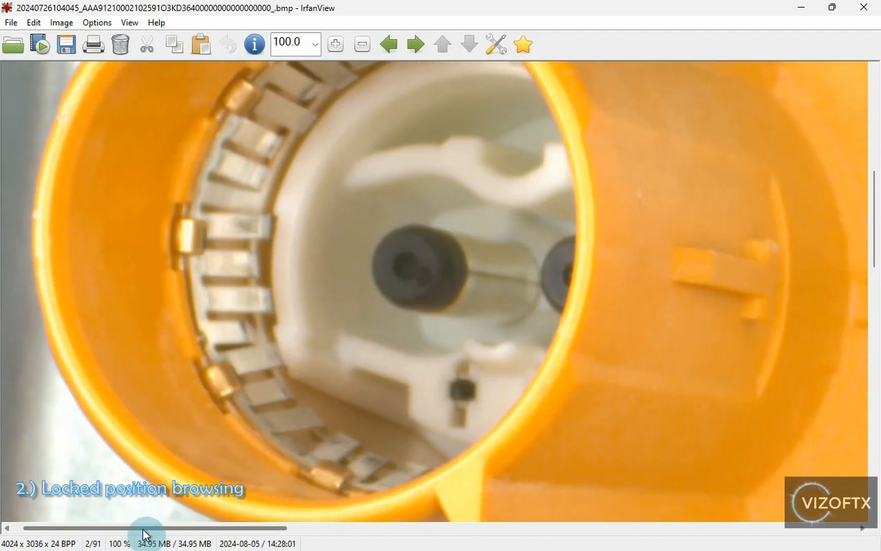
# - Turn on Lock Zoom and Keep Scroll position for the current view
pyautogui.click(112, 25)
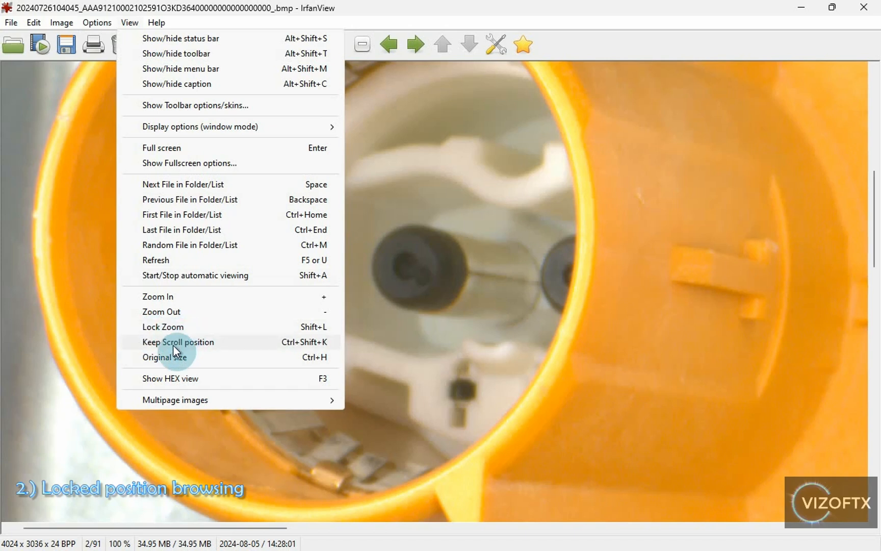
pyautogui.click(173, 327)
pyautogui.click(129, 23)
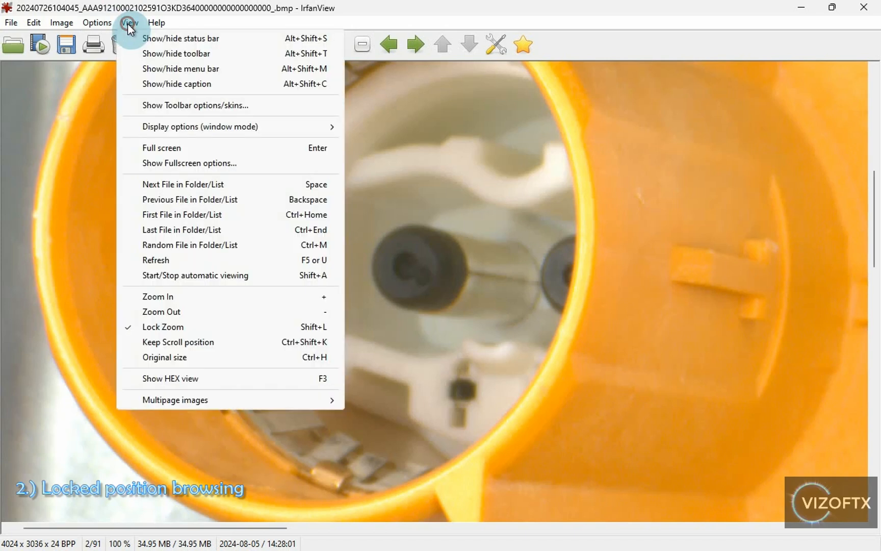
pyautogui.click(185, 344)
# - Browse forward with the locked view to MyImage - 20240725163212226.bmp, comparing the white connector's pins from image to image
pyautogui.click(416, 45)
pyautogui.click(416, 44)
pyautogui.click(416, 44)
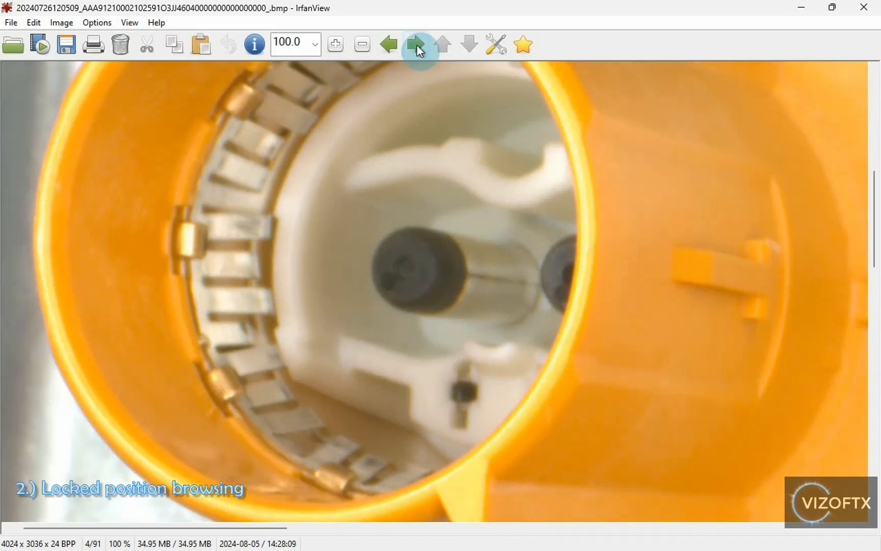
pyautogui.click(416, 44)
pyautogui.click(416, 44)
pyautogui.click(417, 45)
pyautogui.click(417, 45)
pyautogui.click(417, 45)
pyautogui.click(417, 45)
pyautogui.click(417, 45)
pyautogui.click(416, 45)
pyautogui.click(416, 45)
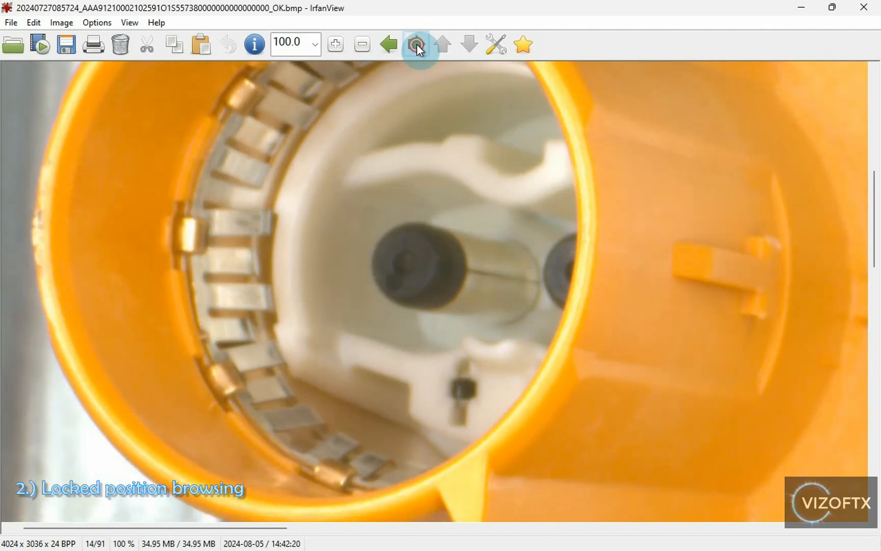
pyautogui.click(417, 45)
pyautogui.click(416, 45)
pyautogui.click(417, 45)
pyautogui.click(417, 44)
pyautogui.click(417, 45)
pyautogui.click(416, 45)
pyautogui.click(416, 45)
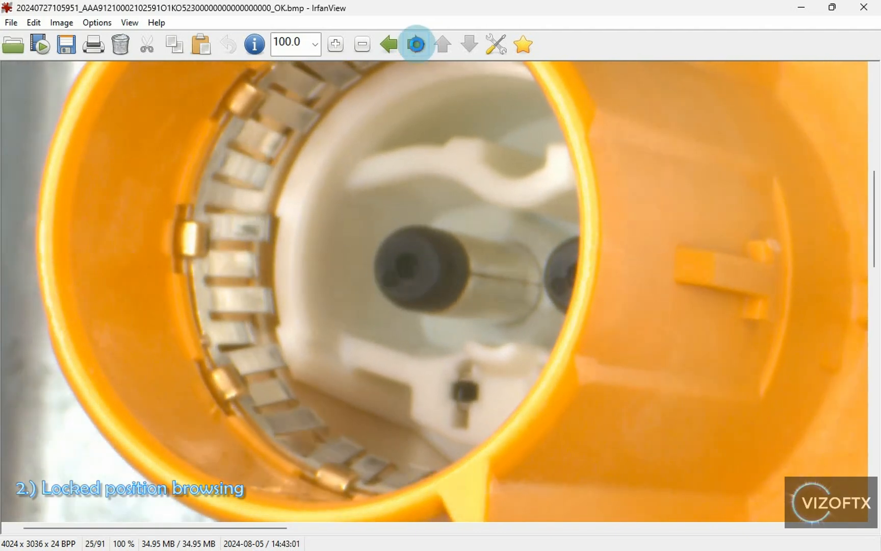
pyautogui.click(417, 45)
pyautogui.click(417, 45)
pyautogui.click(417, 44)
pyautogui.click(417, 45)
pyautogui.click(417, 45)
pyautogui.click(417, 45)
pyautogui.click(416, 45)
pyautogui.click(417, 45)
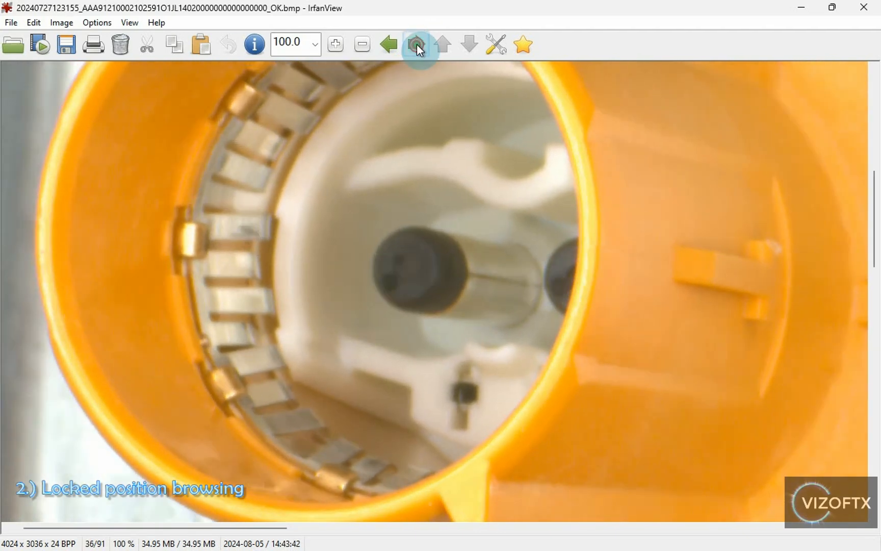
pyautogui.click(417, 44)
pyautogui.click(416, 45)
pyautogui.click(416, 45)
pyautogui.click(417, 45)
pyautogui.click(416, 45)
pyautogui.click(417, 45)
pyautogui.click(417, 45)
pyautogui.click(416, 45)
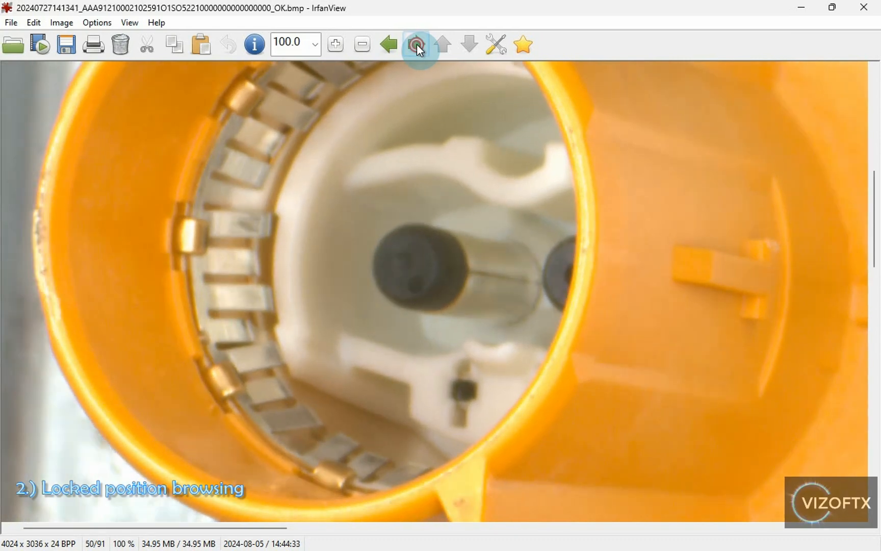
pyautogui.click(416, 45)
pyautogui.click(417, 45)
pyautogui.click(417, 45)
pyautogui.click(416, 45)
pyautogui.click(417, 45)
pyautogui.click(417, 45)
pyautogui.click(417, 45)
pyautogui.click(417, 45)
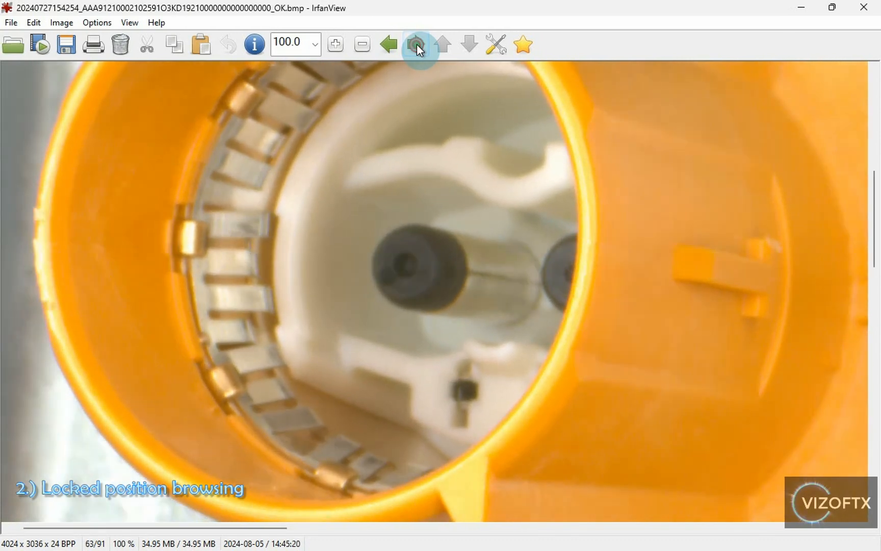
pyautogui.click(416, 45)
pyautogui.click(416, 45)
pyautogui.click(417, 45)
pyautogui.click(417, 45)
pyautogui.click(417, 45)
pyautogui.click(416, 45)
pyautogui.click(417, 45)
pyautogui.click(417, 45)
pyautogui.click(417, 45)
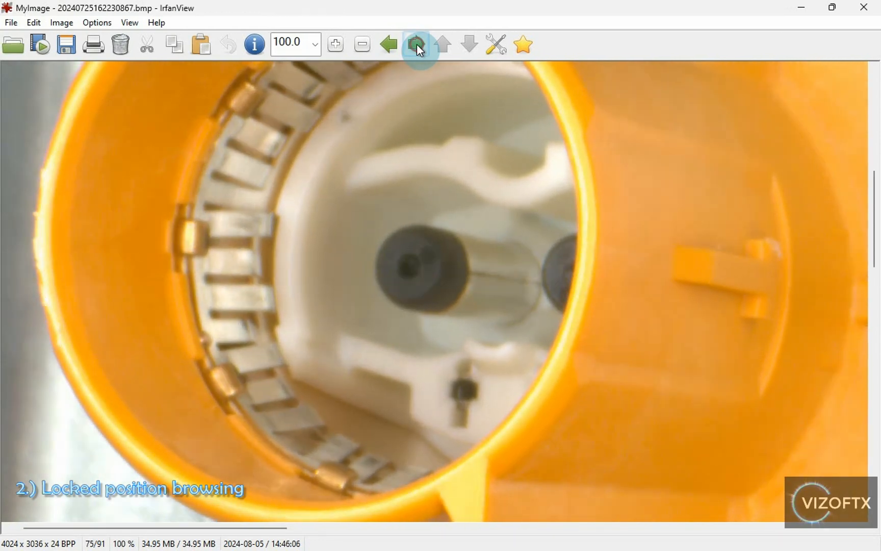
pyautogui.click(416, 45)
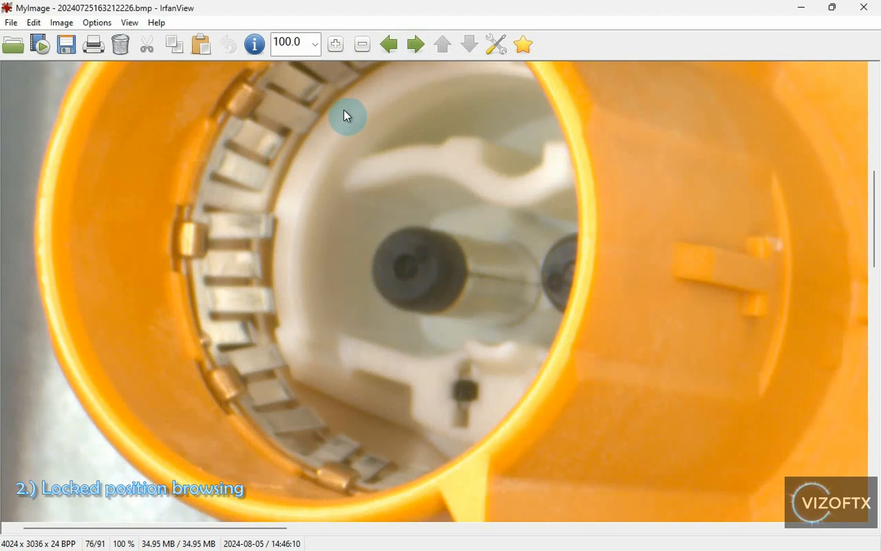
# - Set the window display option back to Fit images to window and turn off Lock Zoom and Keep Scroll position
pyautogui.click(129, 23)
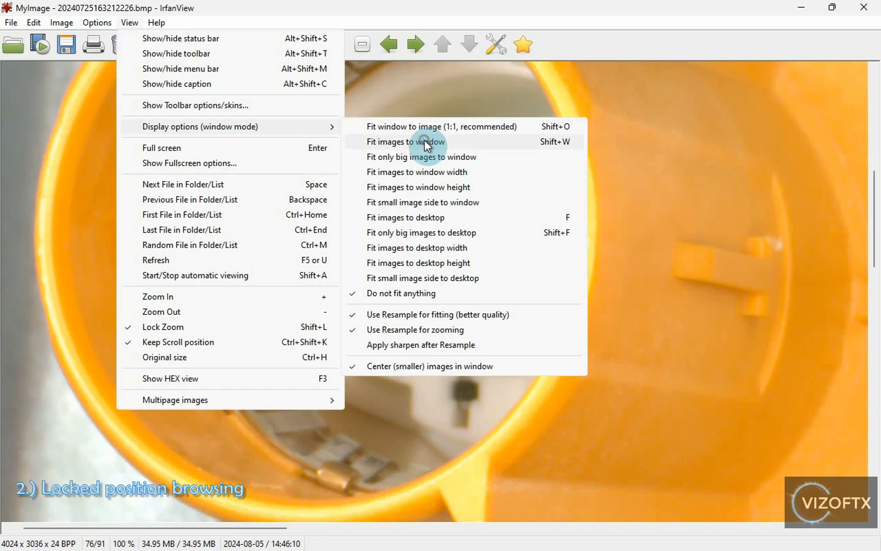
pyautogui.click(424, 142)
pyautogui.click(127, 23)
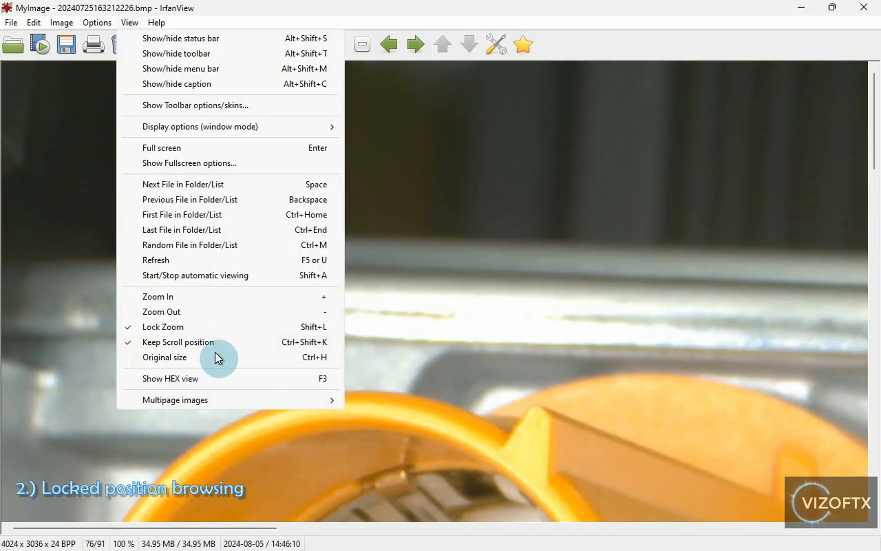
pyautogui.click(185, 327)
pyautogui.click(130, 22)
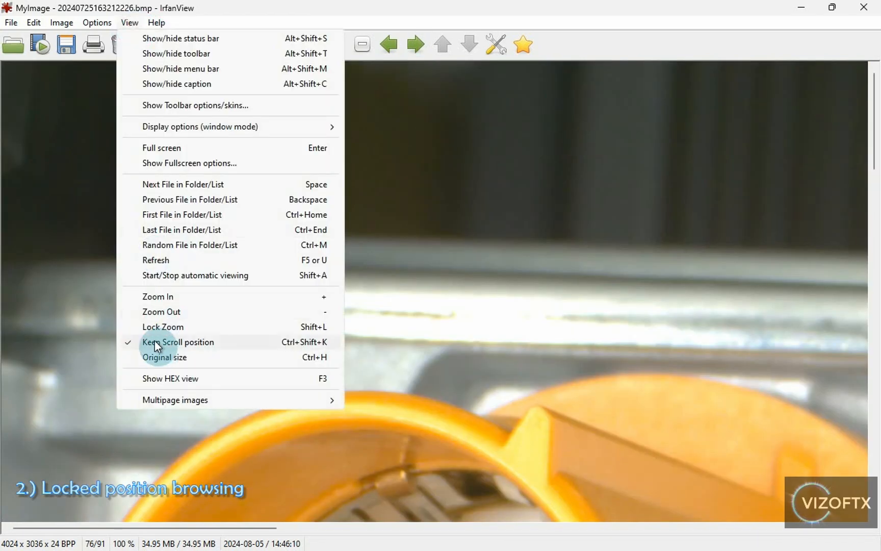
pyautogui.click(270, 342)
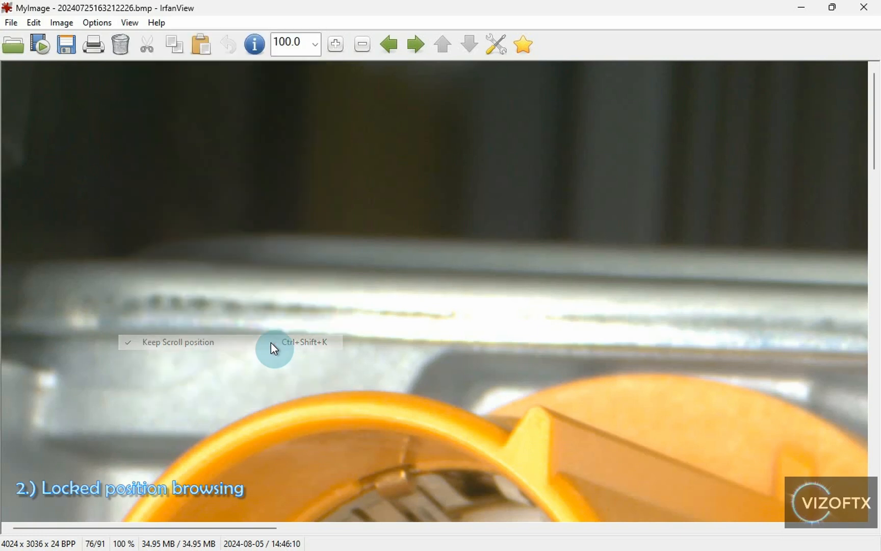
# - Browse forward a few images to check how they are displayed with the view unlocked
pyautogui.click(419, 48)
pyautogui.click(419, 48)
pyautogui.click(418, 48)
pyautogui.click(419, 48)
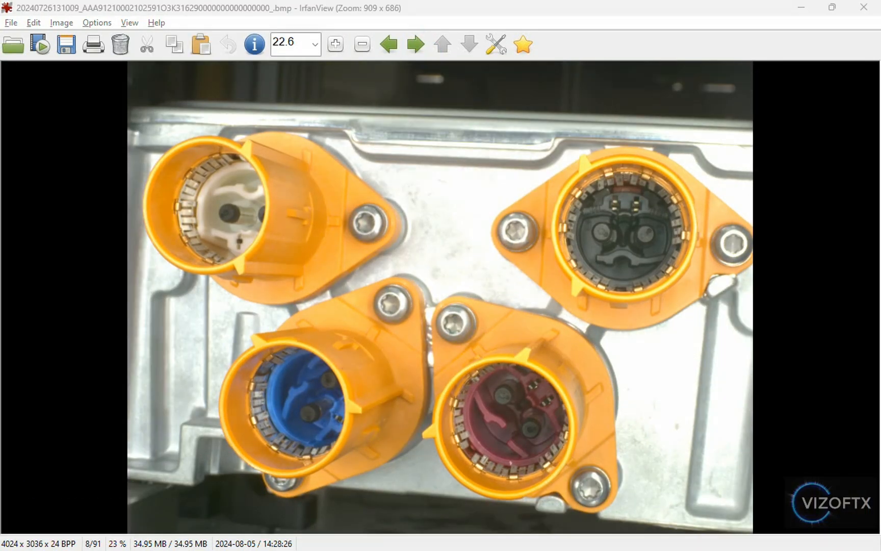
# - Switch to the File Explorer window showing New folder on the Data (S:) drive
pyautogui.click(641, 10)
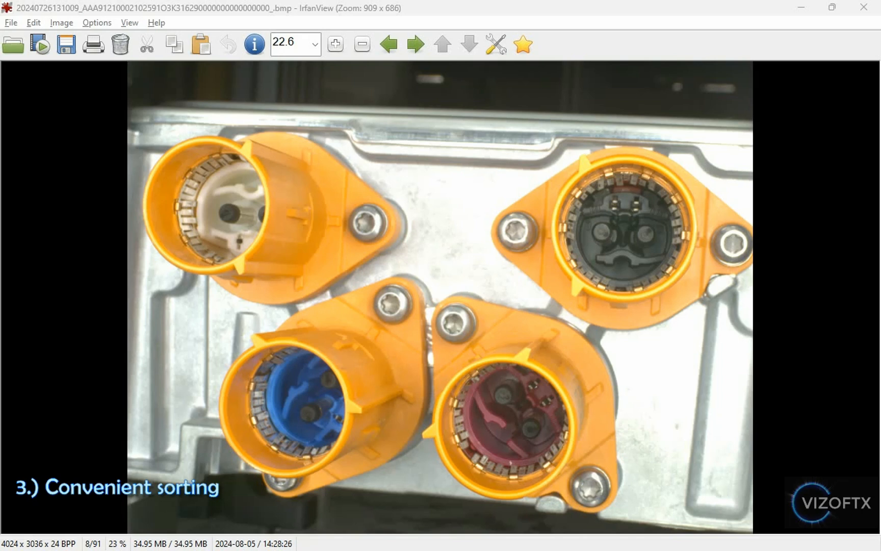
pyautogui.moveTo(0, 367); pyautogui.dragTo(519, 20)
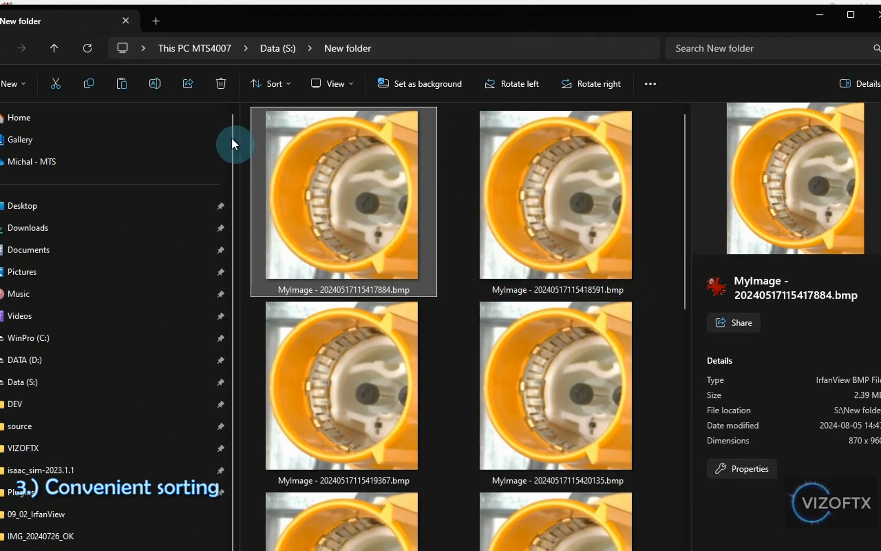
# - Open MyImage - 20240517115417884.bmp and browse forward to the first image with a blue insert, MyImage - 20240517120015801.bmp
pyautogui.doubleClick(330, 207)
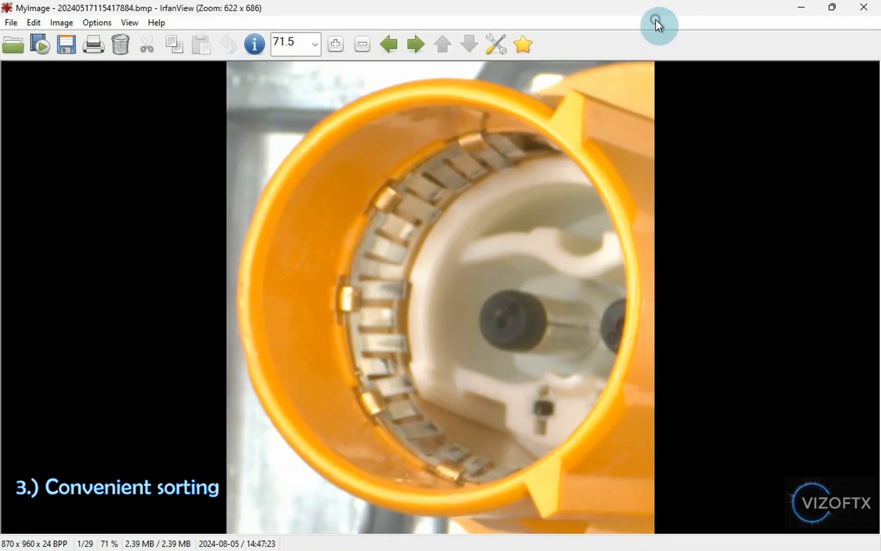
pyautogui.press('Right')
pyautogui.press('Right')
pyautogui.press('Right')
pyautogui.press('Right')
pyautogui.press('Right')
pyautogui.press('Right')
pyautogui.press('Right')
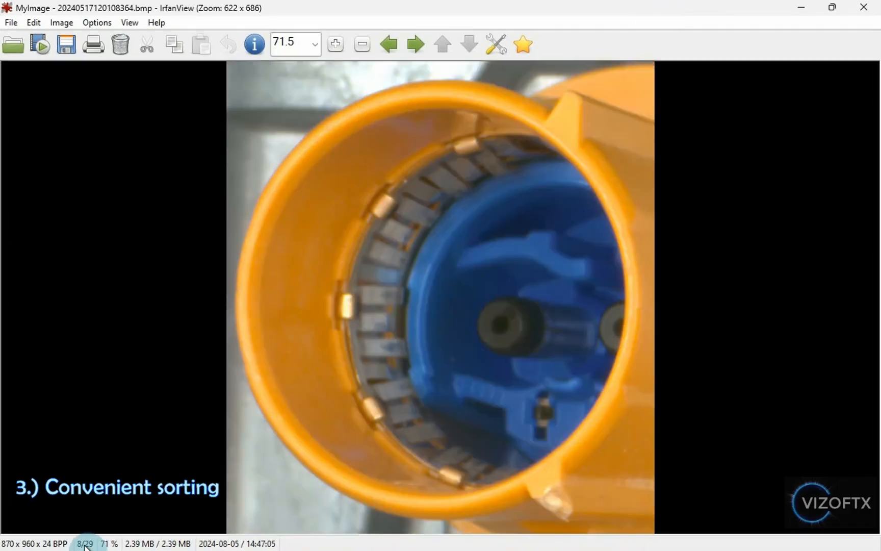
pyautogui.press('Left')
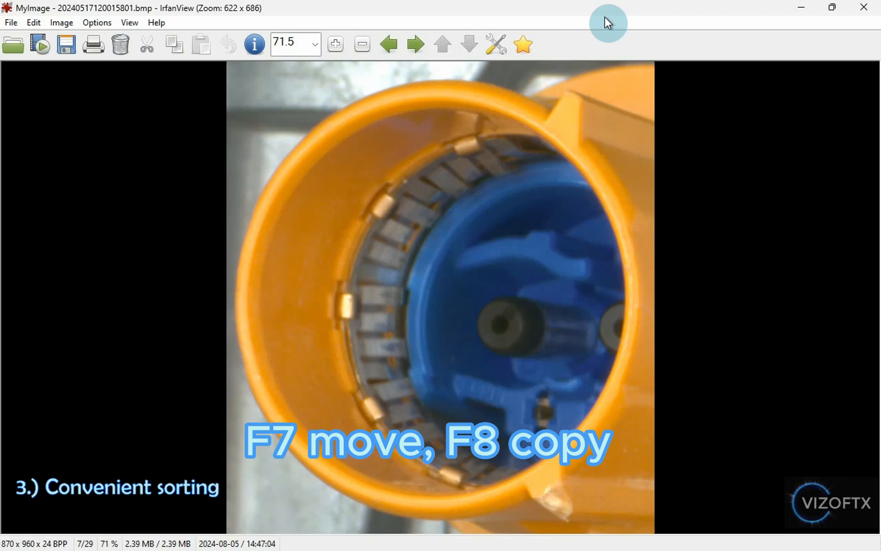
# - Examine the destination folder options for moving and copying the current image, closing both dialogs without transferring it
pyautogui.press('F7')
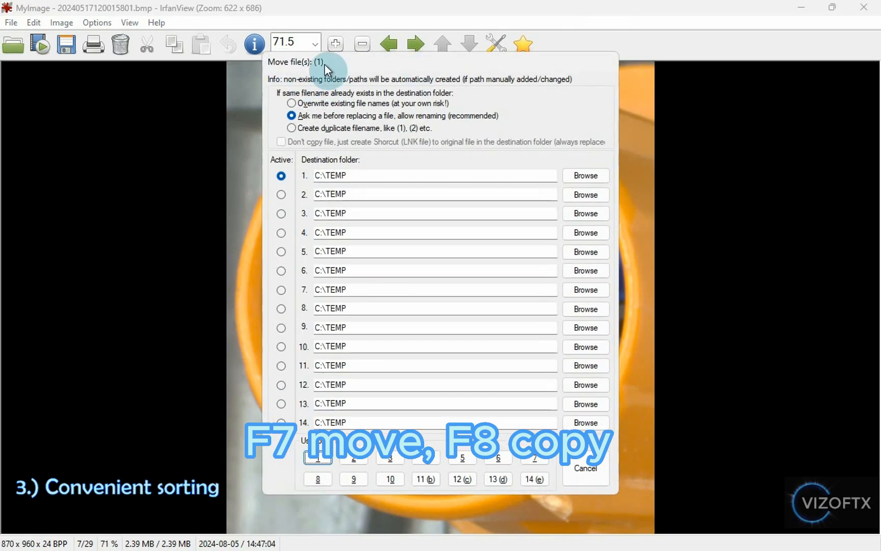
pyautogui.press('Escape')
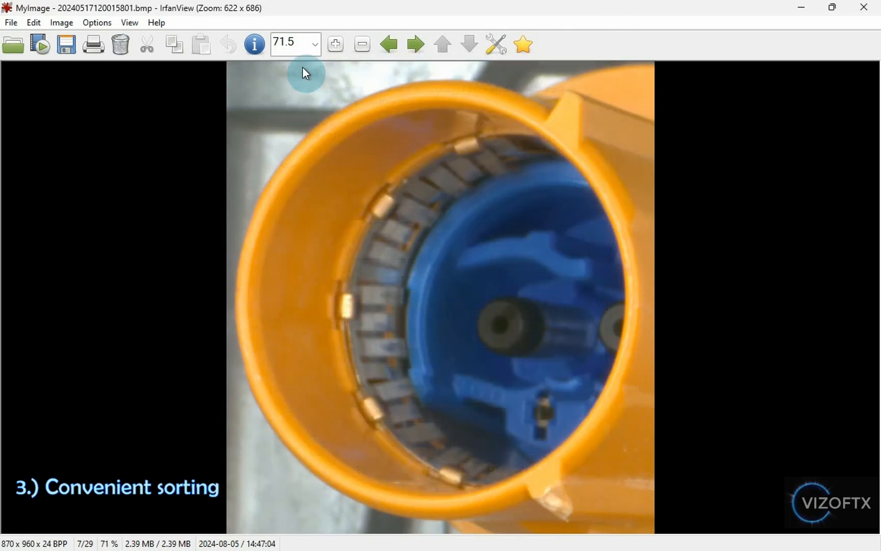
pyautogui.press('F8')
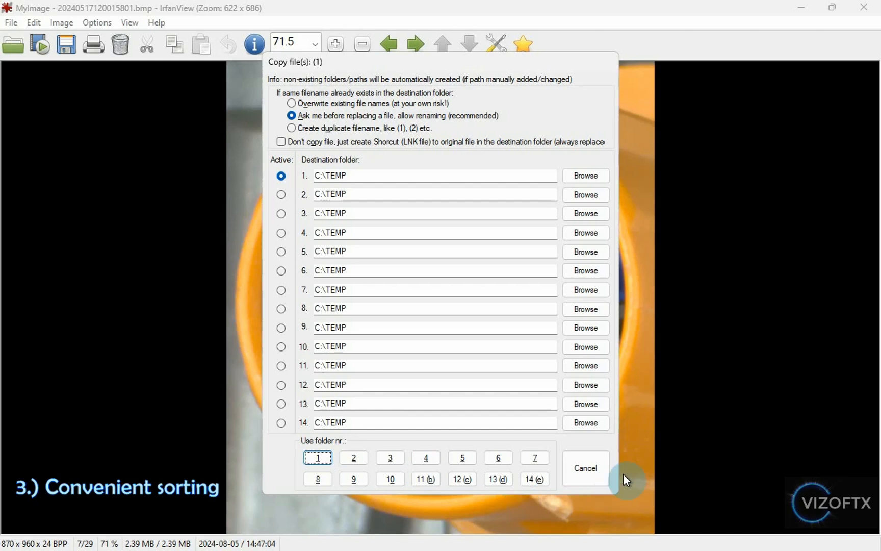
pyautogui.click(601, 466)
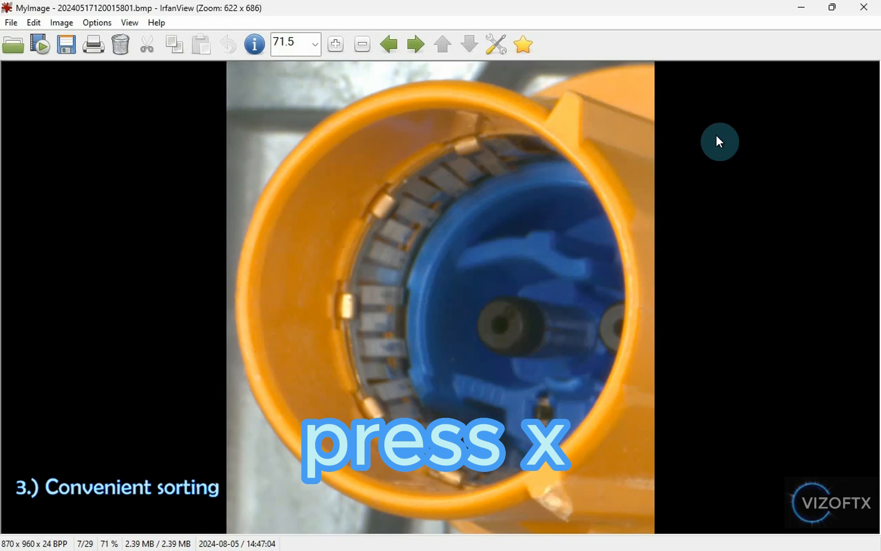
# - Mark MyImage - 20240517120015801.bmp and the following blue-insert image, MyImage - 20240517120108364.bmp
pyautogui.press('x')
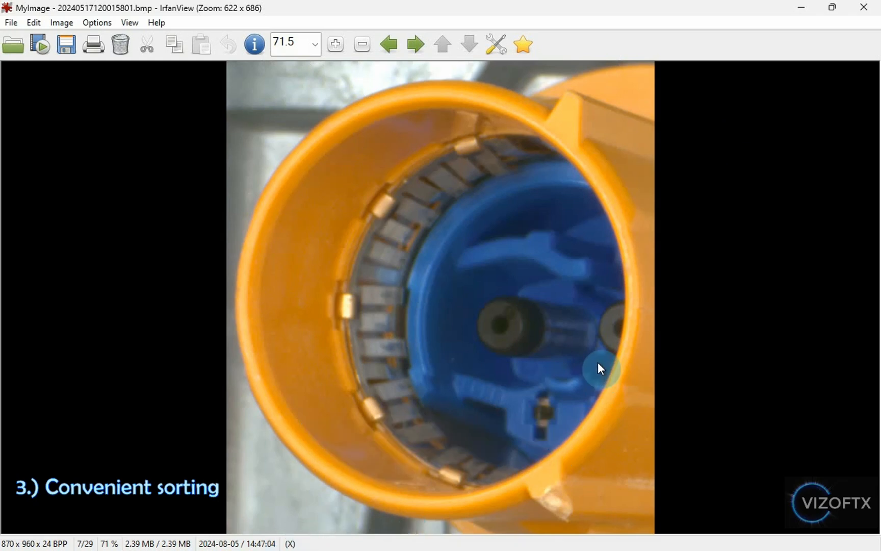
pyautogui.press('x')
pyautogui.press('x')
pyautogui.press('Right')
pyautogui.press('x')
# - Browse forward and mark the next blue-insert images, up to MyImage - 20240517120112637.bmp
pyautogui.press('Right')
pyautogui.press('Right')
pyautogui.press('Right')
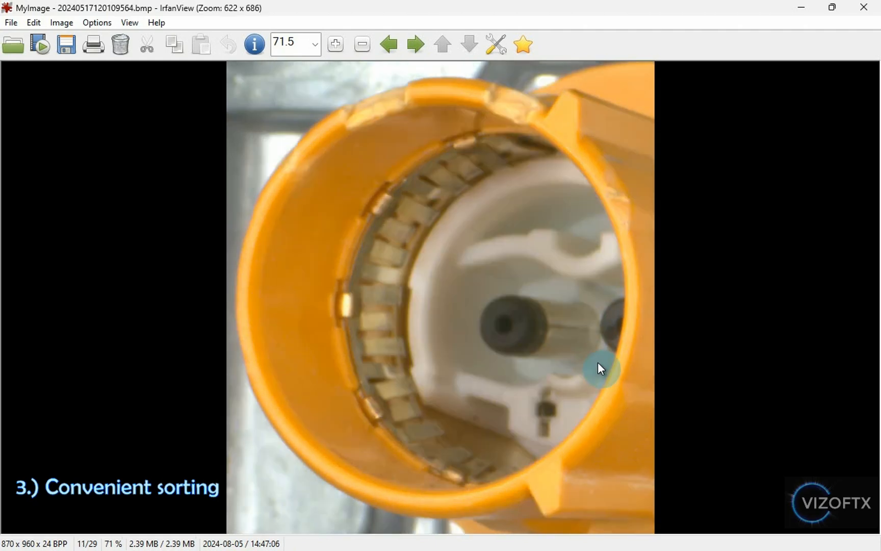
pyautogui.press('Right')
pyautogui.press('Right')
pyautogui.press('Right')
pyautogui.press('Right')
pyautogui.press('x')
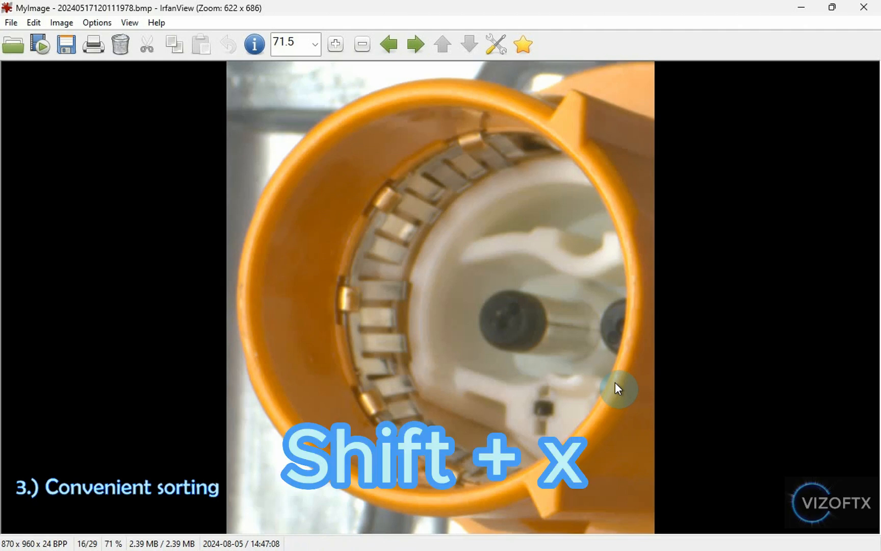
pyautogui.press('Right')
pyautogui.press('x')
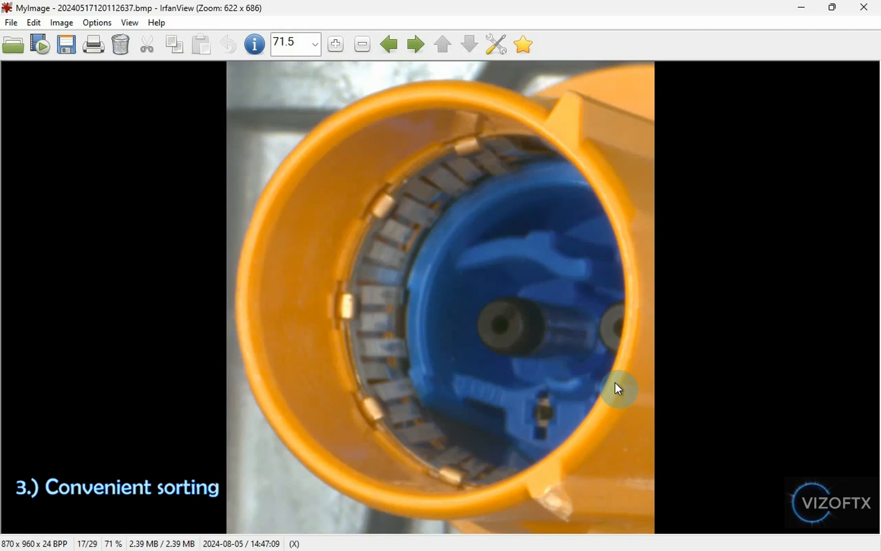
# - Mark the last blue-insert image and browse on to MyImage - 20240801142139251.bmp
pyautogui.click(626, 391)
pyautogui.click(616, 380)
pyautogui.click(627, 393)
pyautogui.press('Right')
pyautogui.press('Right')
pyautogui.press('Right')
pyautogui.press('Right')
pyautogui.press('Right')
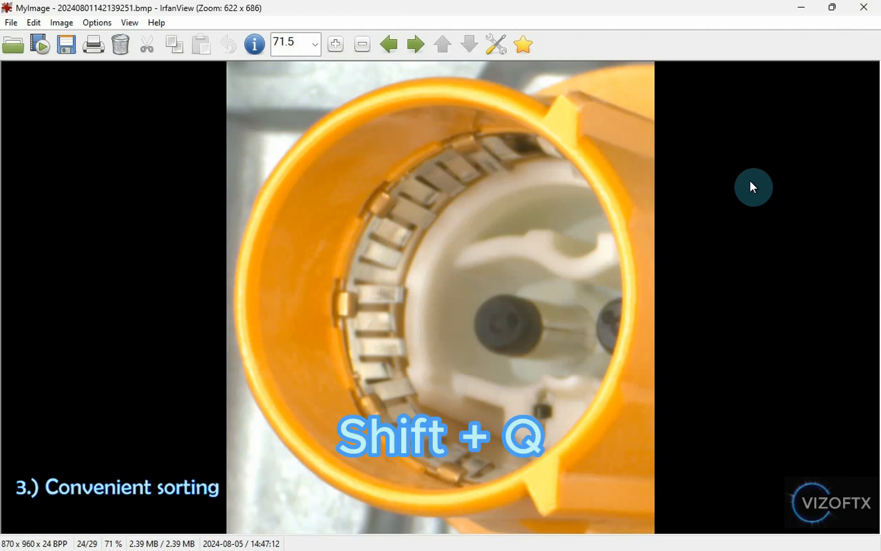
# - Show the marked images in a thumbnails window and create an anomalies subfolder on the Data (S:) drive
pyautogui.hotkey('shift', 'q')
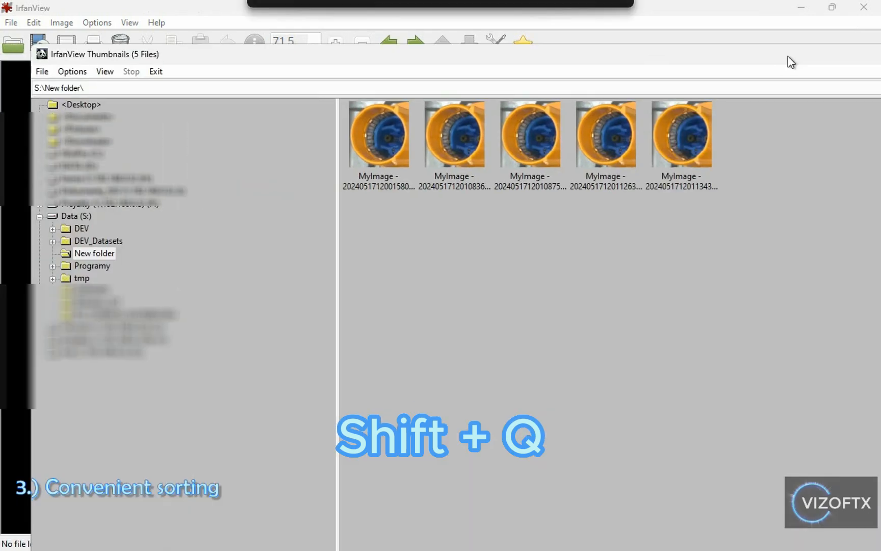
pyautogui.moveTo(793, 243); pyautogui.dragTo(382, 117)
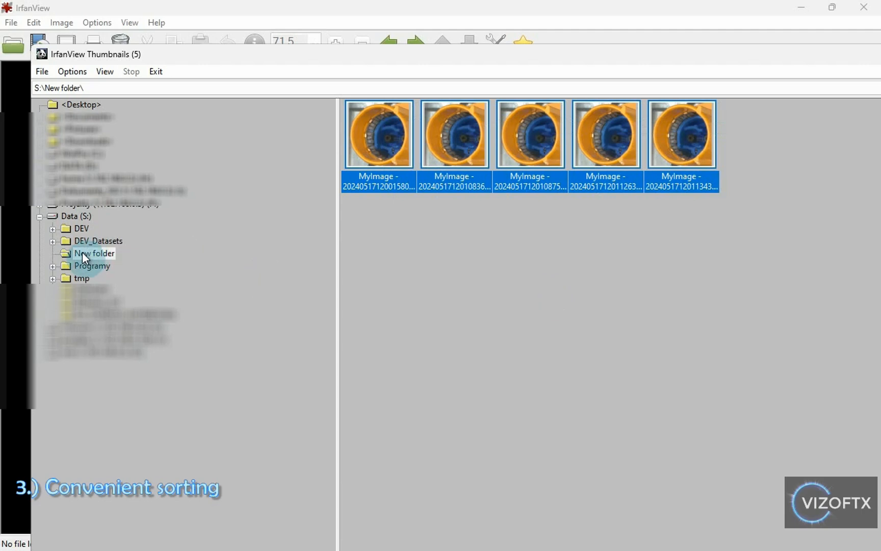
pyautogui.rightClick(71, 213)
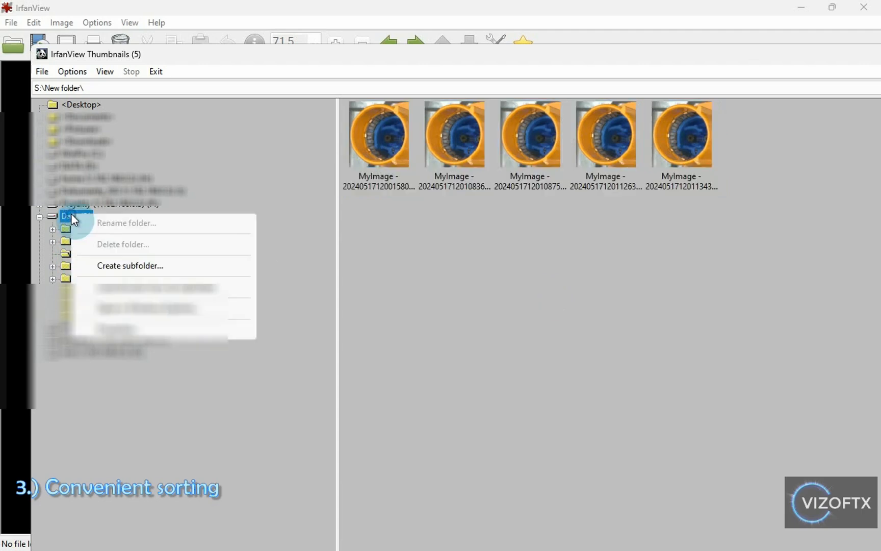
pyautogui.click(111, 261)
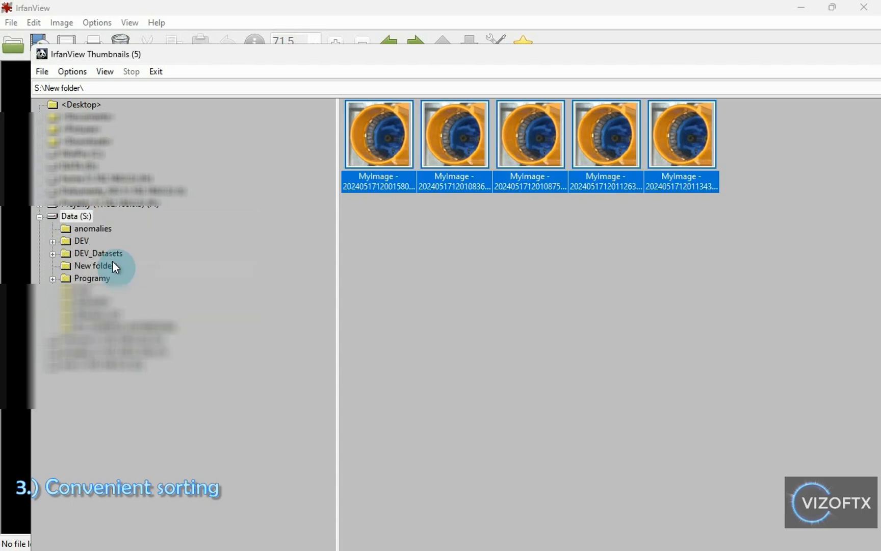
# - Move all the marked thumbnails into the anomalies folder and open that folder to check them
pyautogui.click(511, 162)
pyautogui.hotkey('ctrl', 'a')
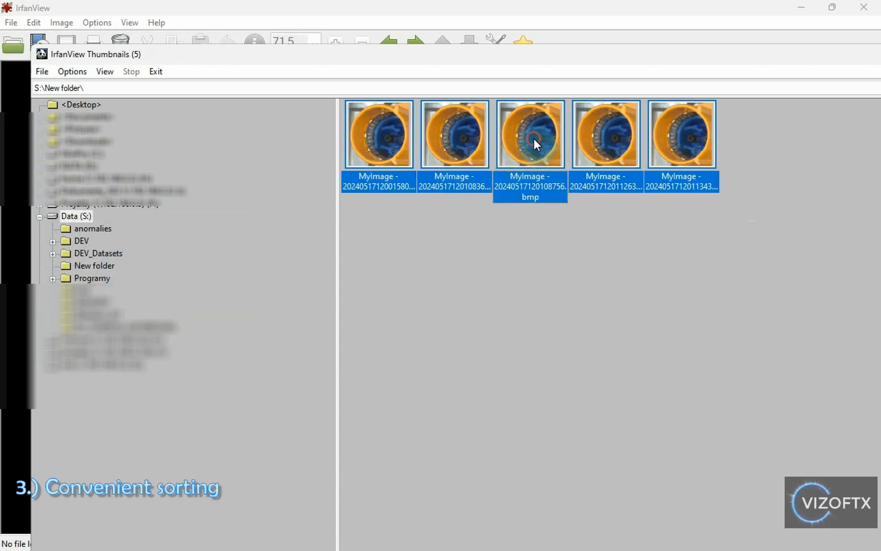
pyautogui.moveTo(534, 138); pyautogui.dragTo(107, 228)
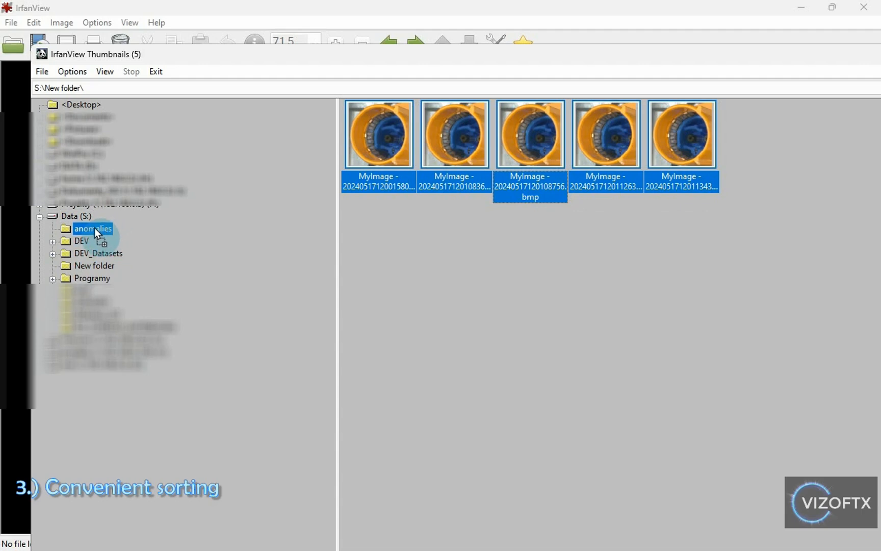
pyautogui.moveTo(95, 228)
pyautogui.mouseDown()
pyautogui.moveTo(101, 231)
pyautogui.moveTo(93, 230)
pyautogui.mouseUp()
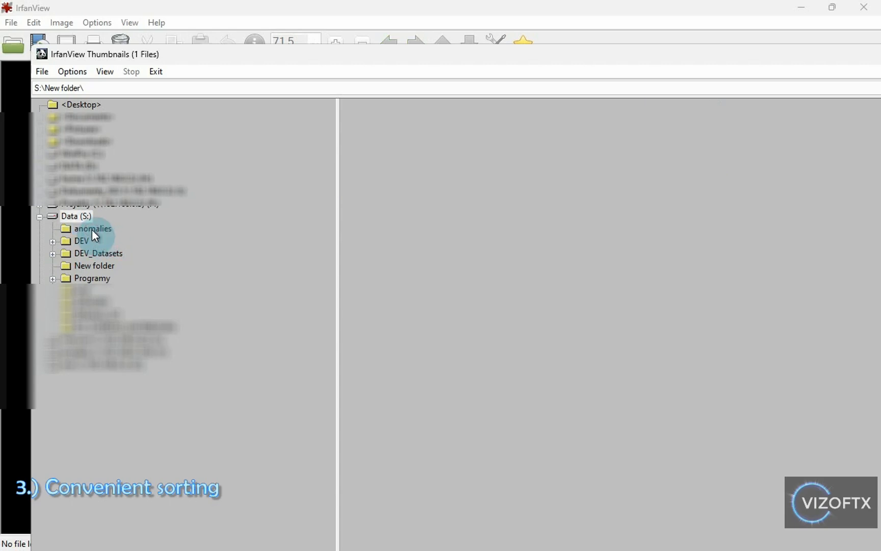
pyautogui.click(91, 230)
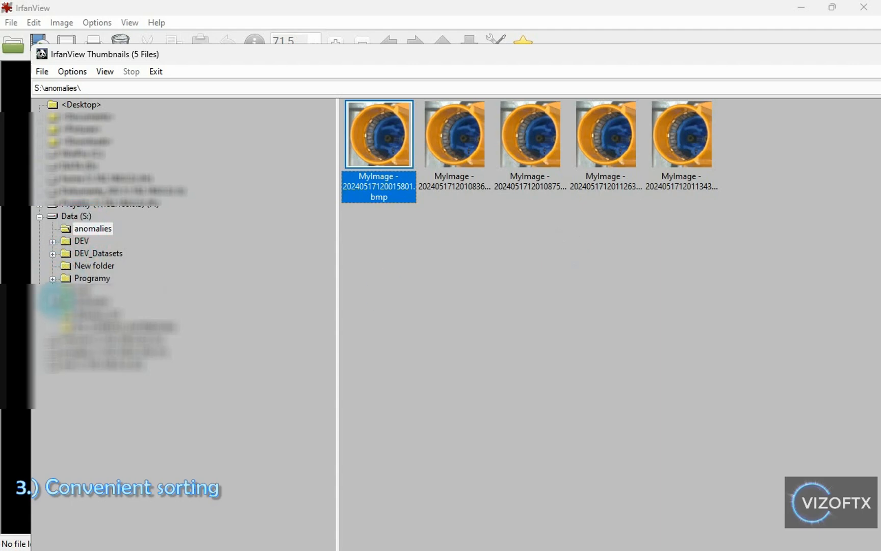
pyautogui.click(53, 291)
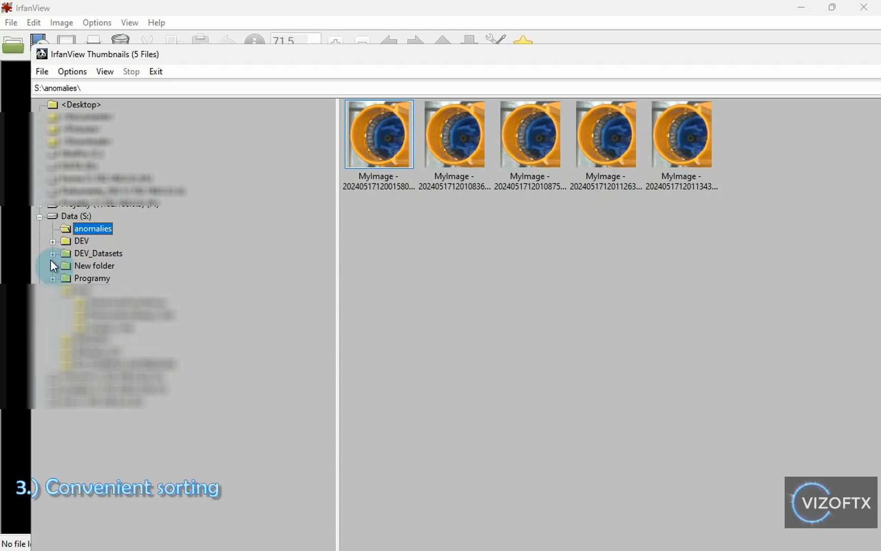
pyautogui.rightClick(68, 242)
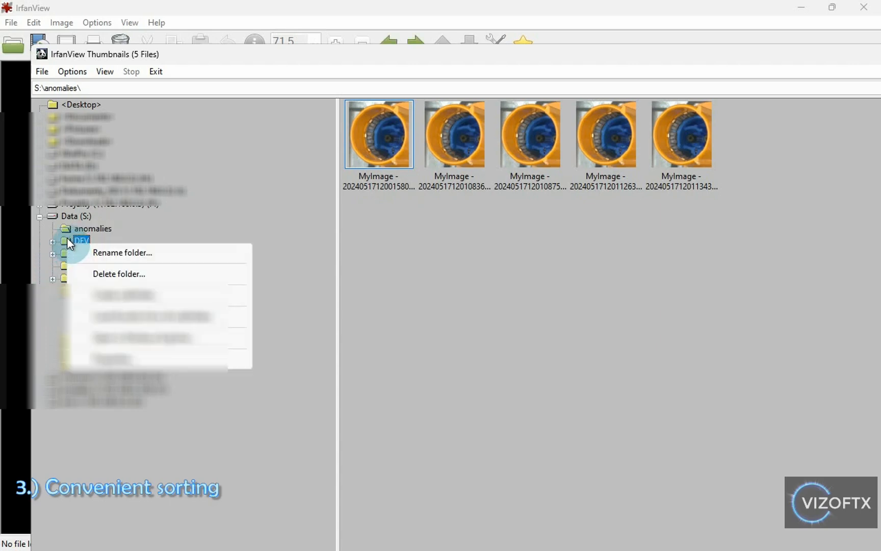
pyautogui.click(415, 258)
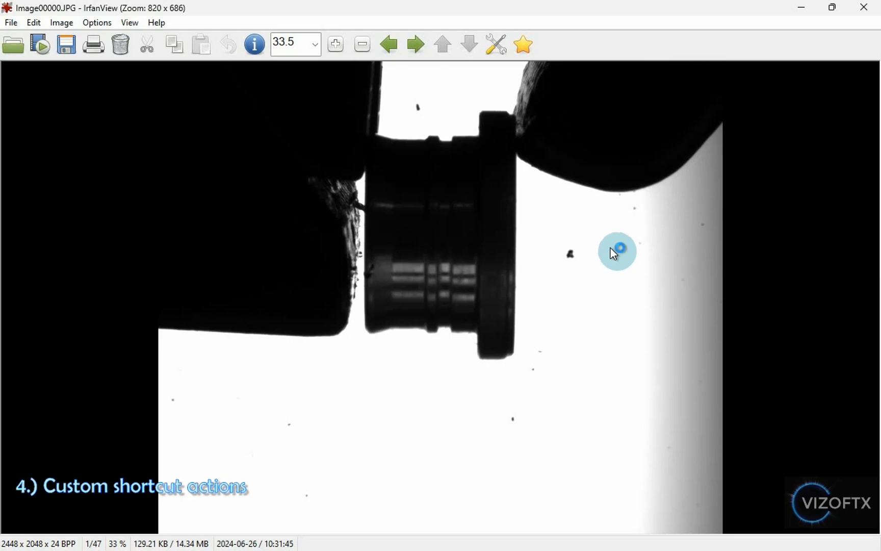
# - Open Image00000.JPG in GIMP as external editor and brighten its dark areas with Curves, mapping input 42 to output 239
pyautogui.hotkey('shift', 'e')
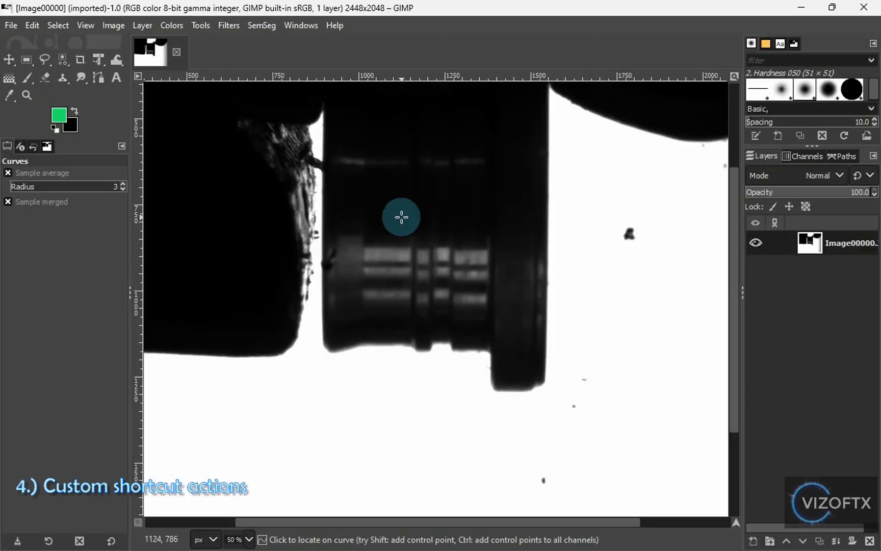
pyautogui.scroll(-2, 401, 216)
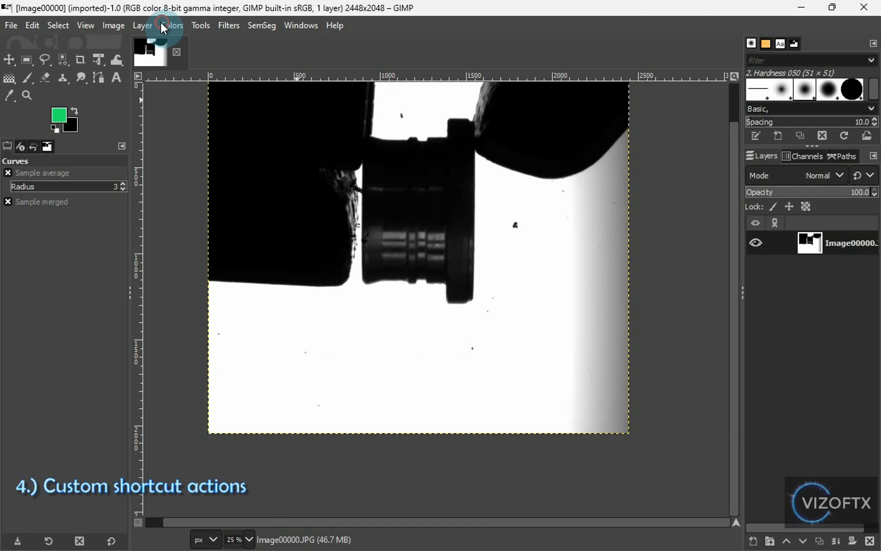
pyautogui.click(163, 28)
pyautogui.click(204, 198)
pyautogui.click(117, 218)
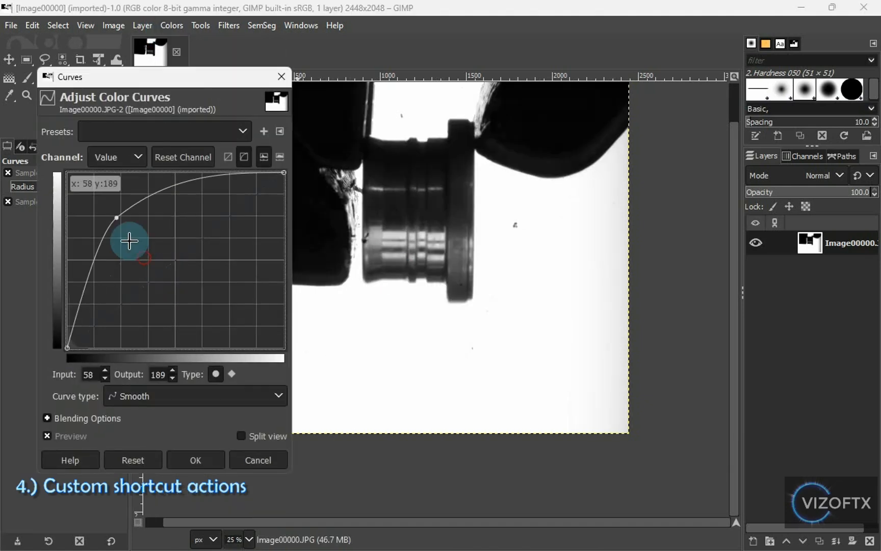
pyautogui.moveTo(129, 241); pyautogui.dragTo(102, 183)
pyautogui.scroll(3, 437, 191)
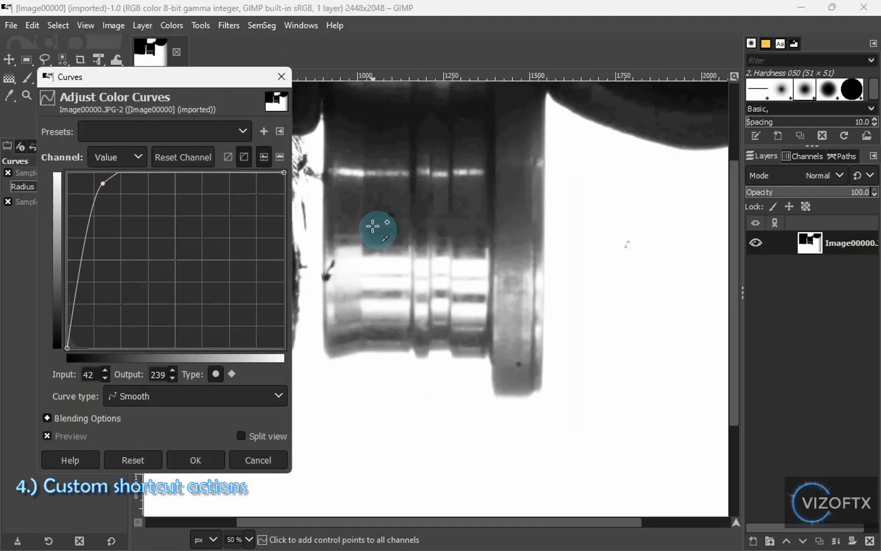
pyautogui.click(198, 461)
# - Quit GIMP and discard the unsaved curves adjustment, returning to IrfanView
pyautogui.click(875, 6)
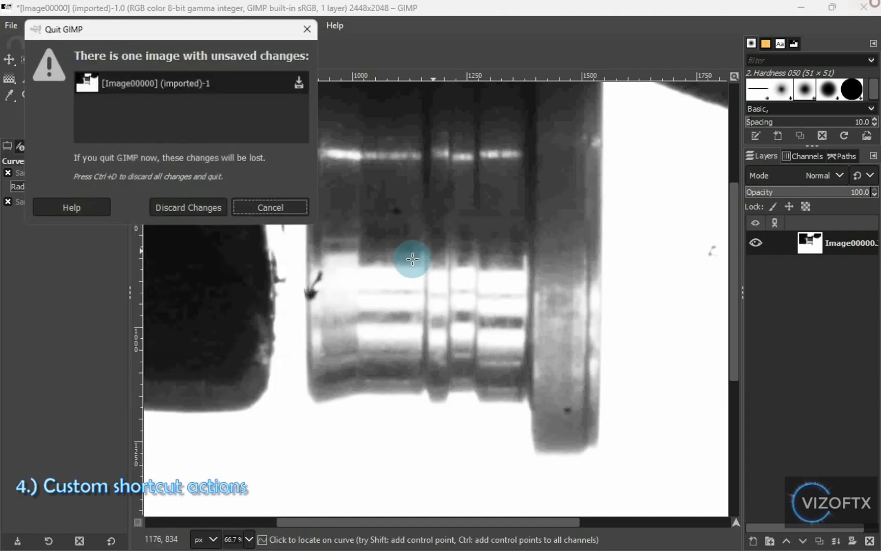
pyautogui.click(191, 206)
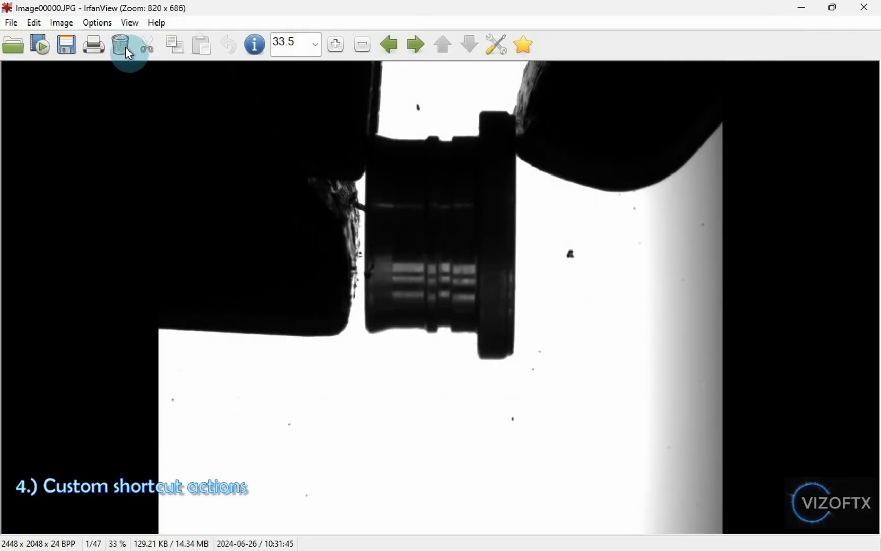
# - Open the Miscellaneous settings and examine the GIMP path for external editor 1, opening and cancelling its file browser
pyautogui.click(102, 23)
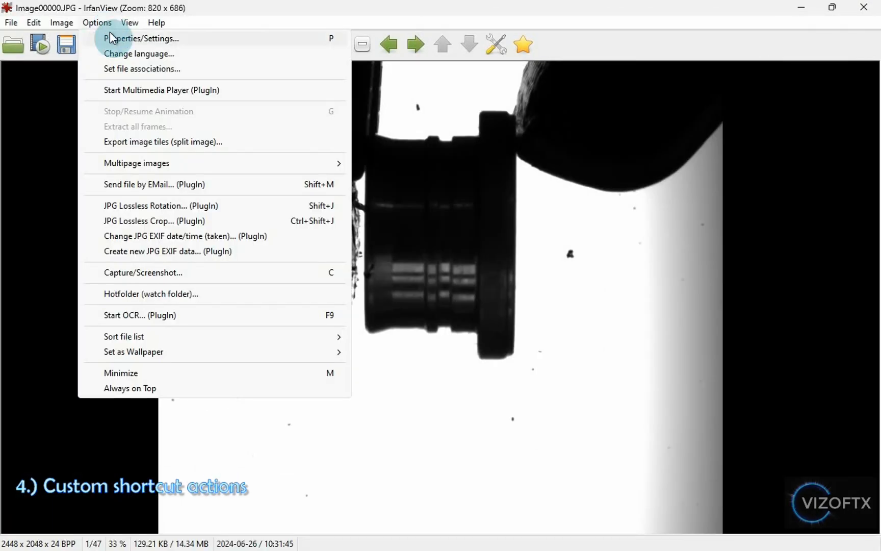
pyautogui.click(127, 39)
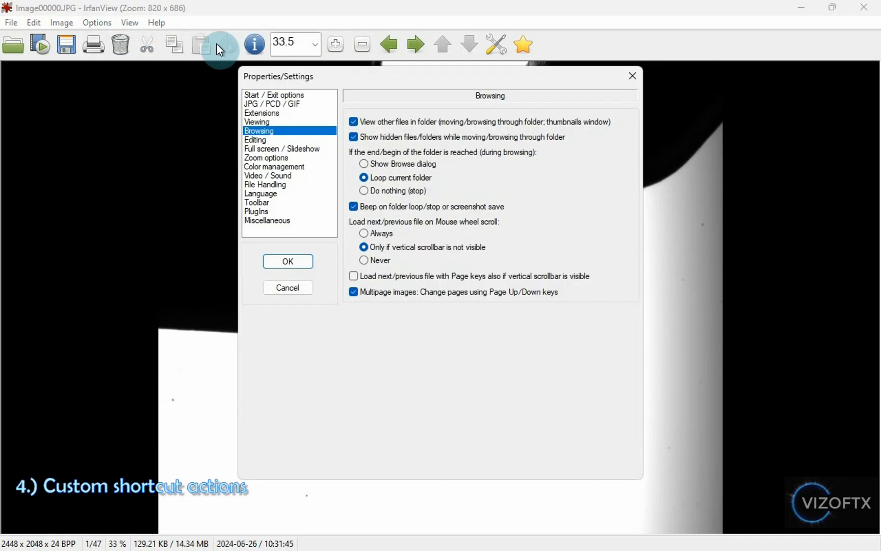
pyautogui.click(278, 224)
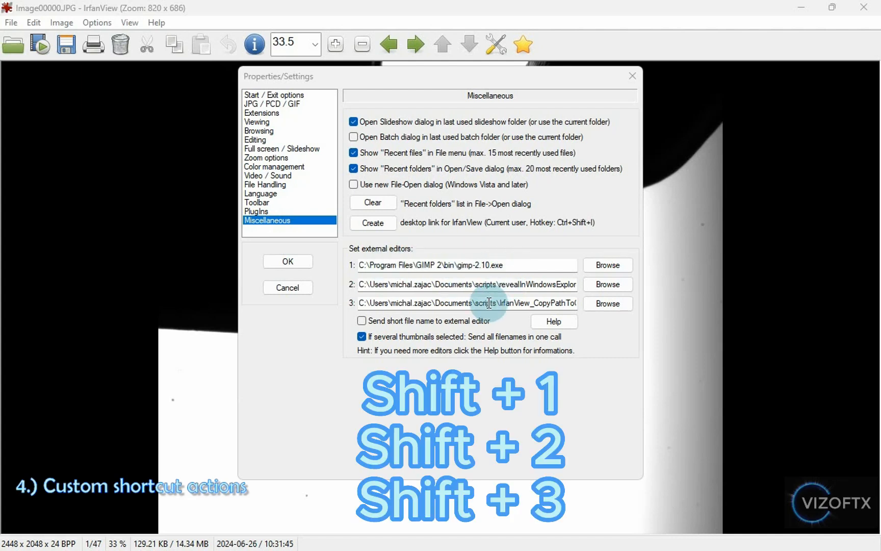
pyautogui.moveTo(511, 266); pyautogui.dragTo(353, 259)
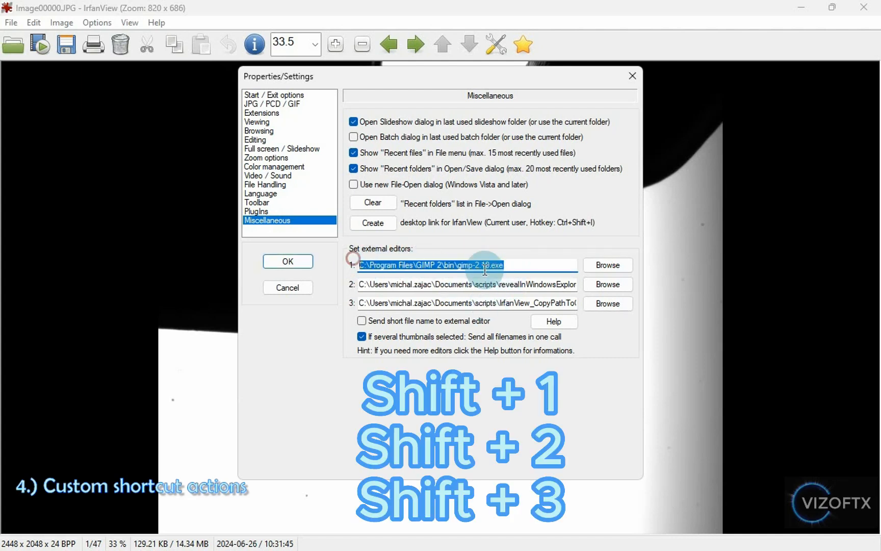
pyautogui.moveTo(521, 265); pyautogui.dragTo(457, 265)
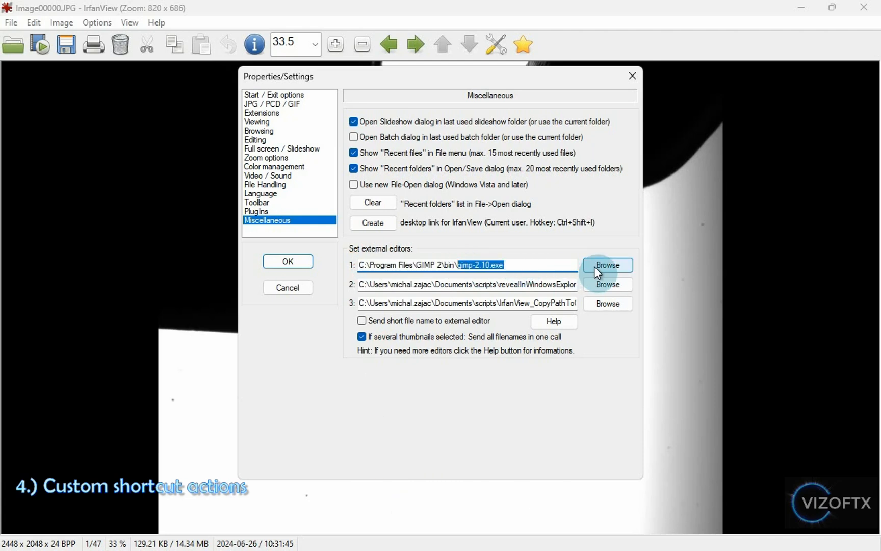
pyautogui.click(596, 267)
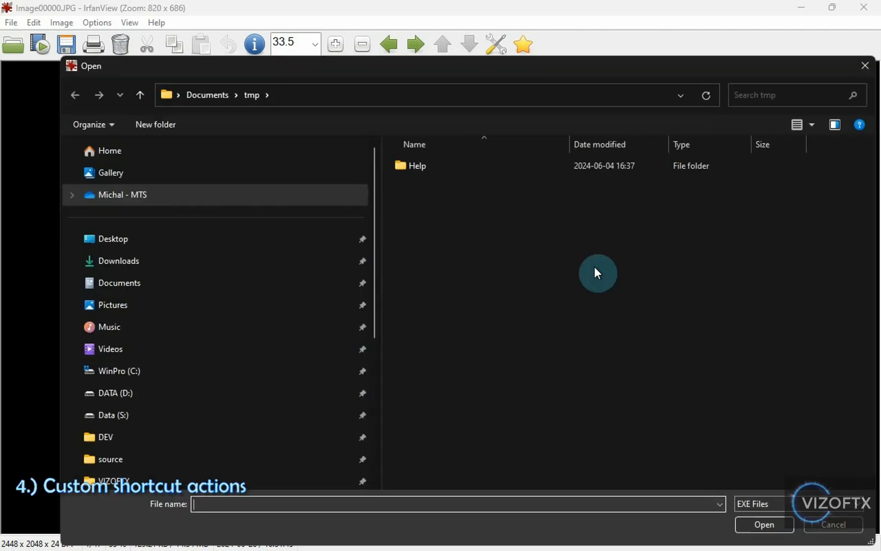
pyautogui.click(865, 63)
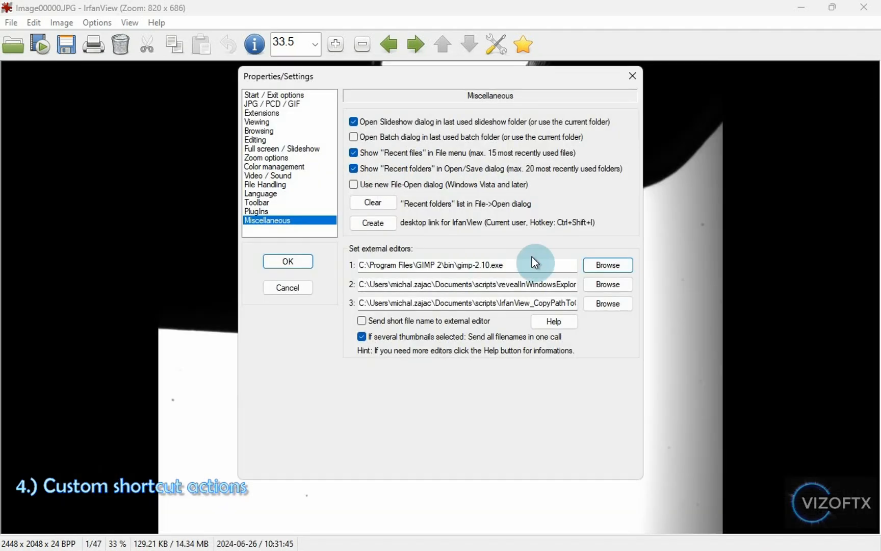
# - Examine the revealInWindowsExplorer.bat script path set as external editor 2 and close the settings
pyautogui.moveTo(556, 286); pyautogui.dragTo(587, 290)
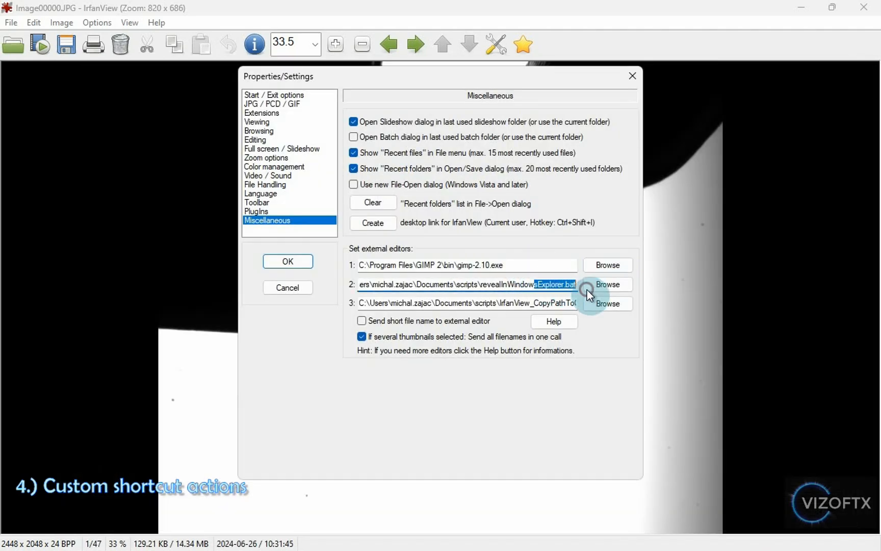
pyautogui.click(571, 285)
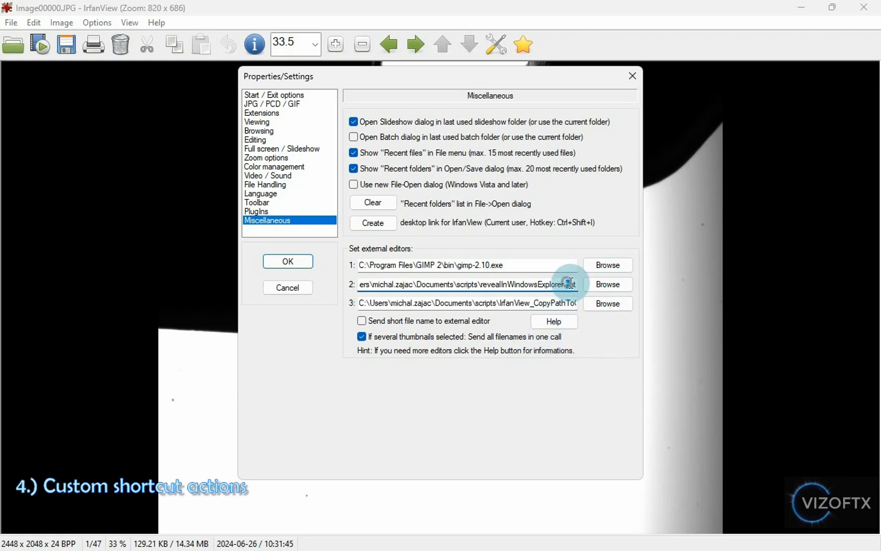
pyautogui.doubleClick(570, 284)
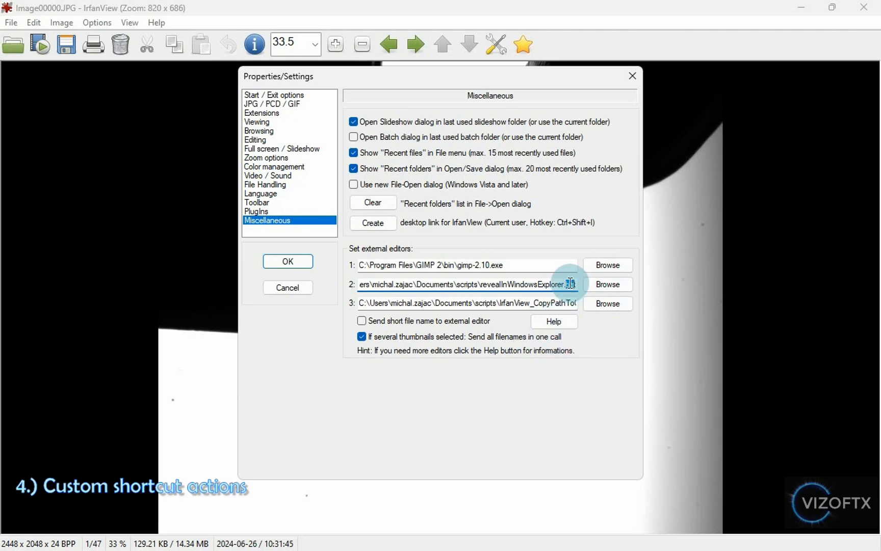
pyautogui.click(631, 82)
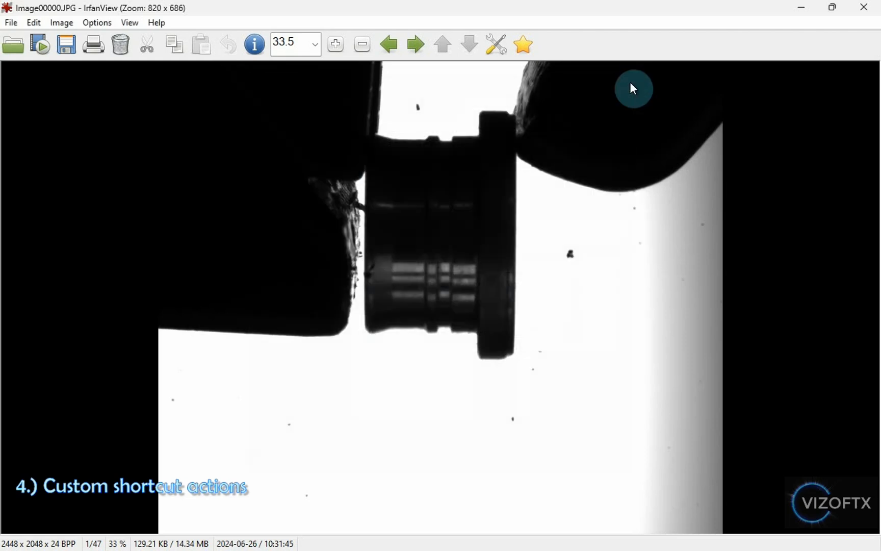
# - Browse forward through the inspection images to Image00013.JPG and go back one image to Image00012.JPG
pyautogui.click(648, 192)
pyautogui.press('space')
pyautogui.press('space')
pyautogui.press('space')
pyautogui.press('space')
pyautogui.press('space')
pyautogui.press('space')
pyautogui.press('space')
pyautogui.press('space')
pyautogui.press('space')
pyautogui.press('space')
pyautogui.press('space')
pyautogui.press('space')
pyautogui.press('space')
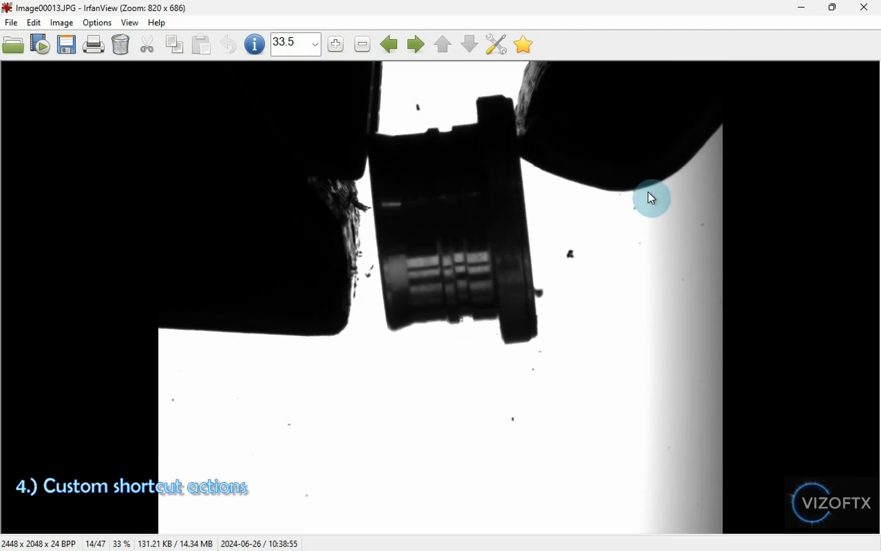
pyautogui.press('BackSpace')
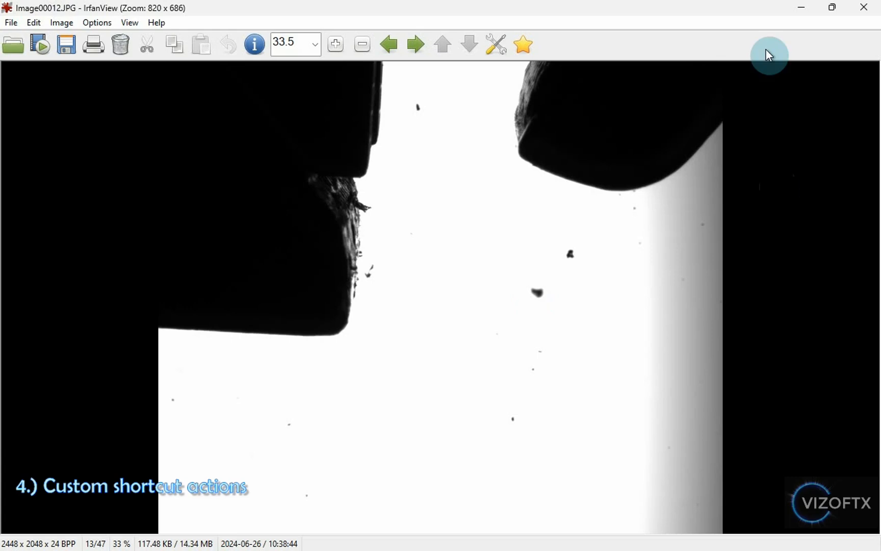
# - Reveal Image00012.JPG in Windows Explorer with external editor 2, minimize the folder window and return to the image
pyautogui.hotkey('shift', '2')
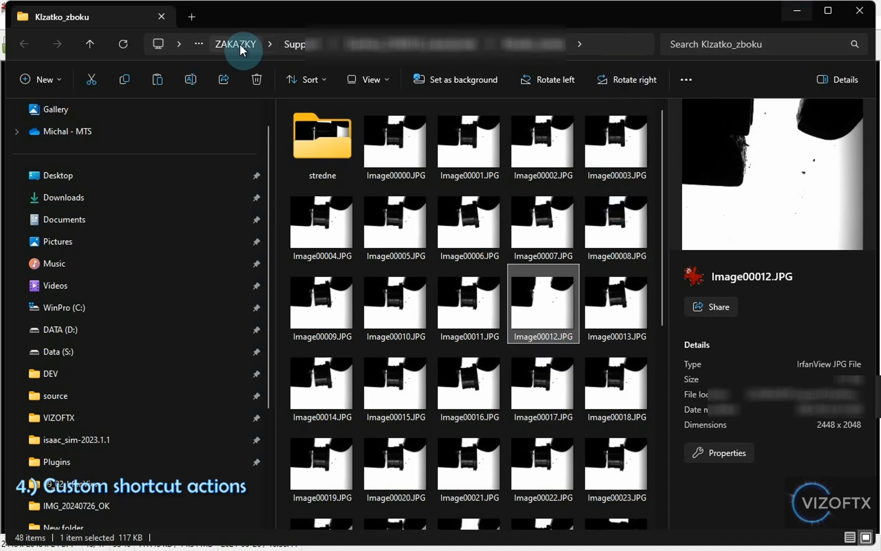
pyautogui.click(808, 8)
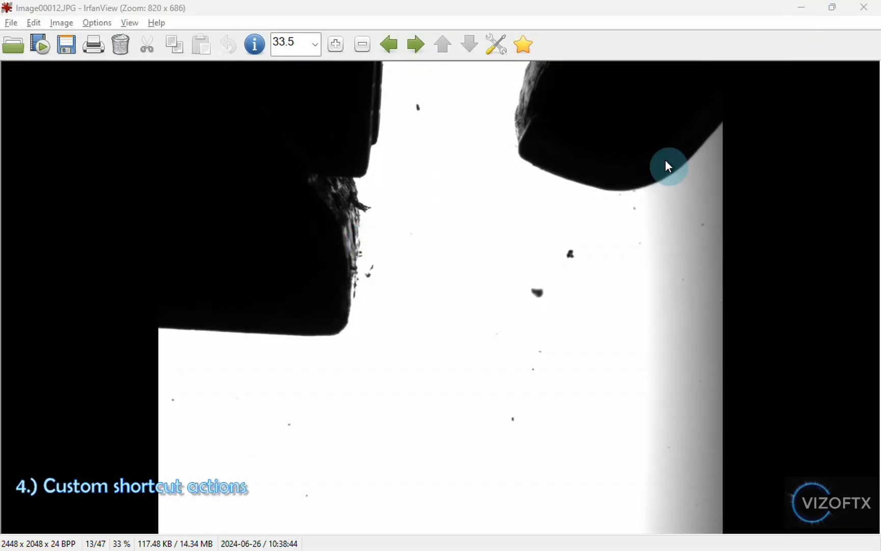
pyautogui.click(659, 16)
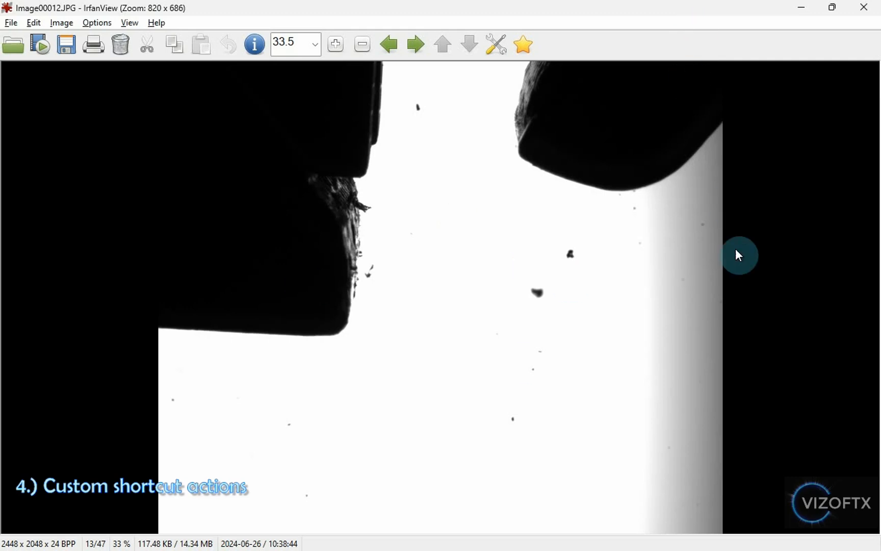
# - Reopen the settings to examine the IrfanView_CopyPathToClipboard script path set as external editor 3, and close them
pyautogui.click(97, 22)
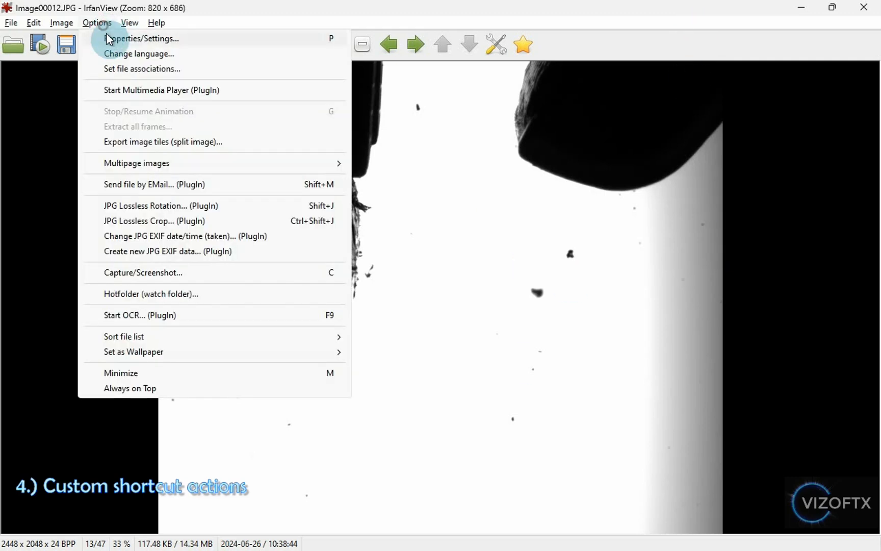
pyautogui.click(108, 36)
pyautogui.moveTo(504, 303); pyautogui.dragTo(571, 300)
pyautogui.click(632, 75)
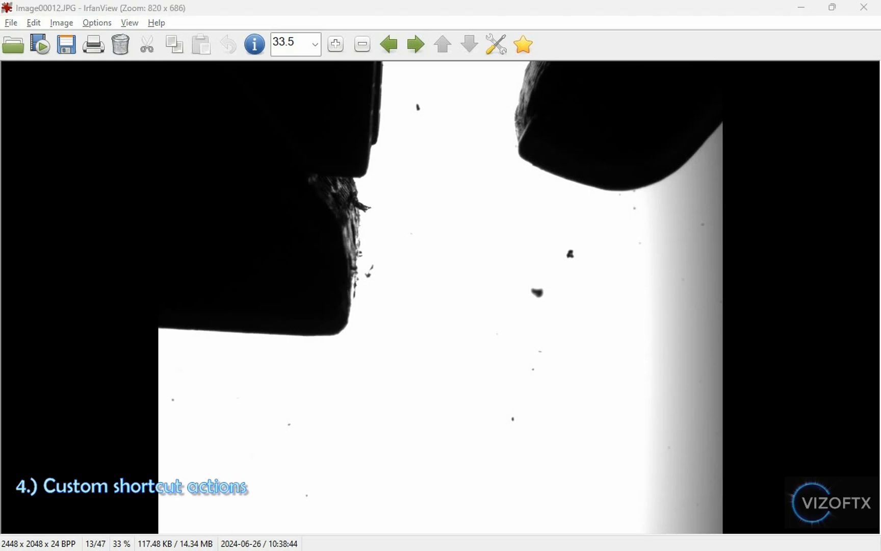
# - Check the copied file path of Image00012.JPG in Notepad and close Notepad without saving
pyautogui.moveTo(0, 335); pyautogui.dragTo(225, 127)
pyautogui.click(796, 128)
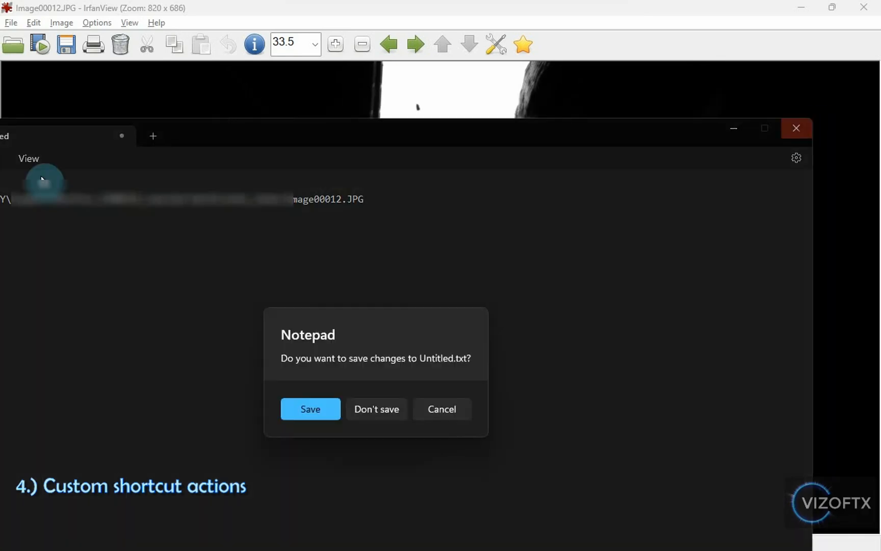
pyautogui.click(381, 409)
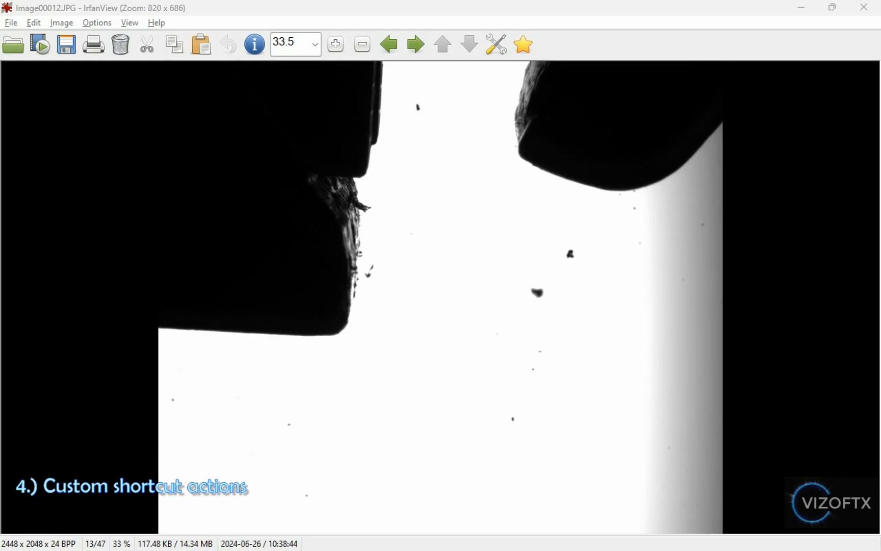
# - Examine the code of IrfanView_CopyPathToClipboard.bat and revealInWindowsExplorer.bat in Notepad and return to the IrfanView image
pyautogui.moveTo(0, 168); pyautogui.dragTo(541, 66)
pyautogui.moveTo(350, 145); pyautogui.dragTo(183, 112)
pyautogui.click(347, 162)
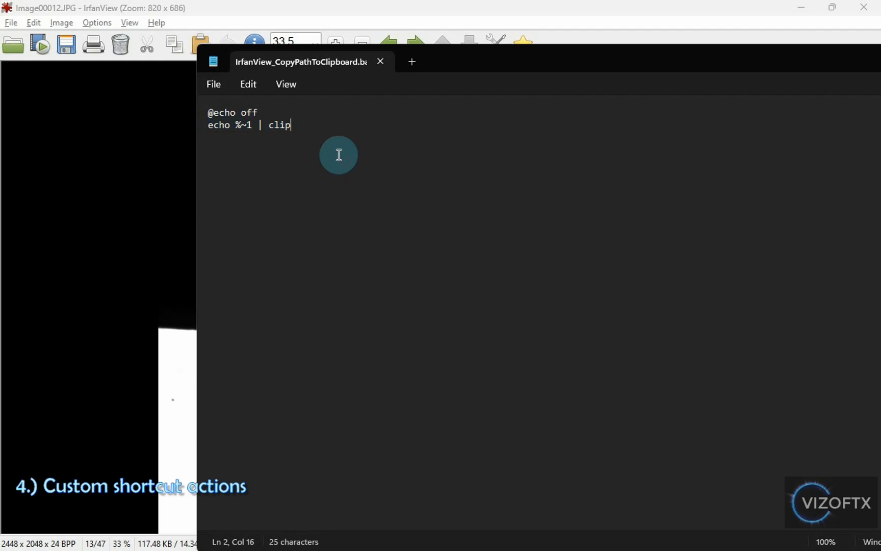
pyautogui.moveTo(252, 127); pyautogui.dragTo(238, 129)
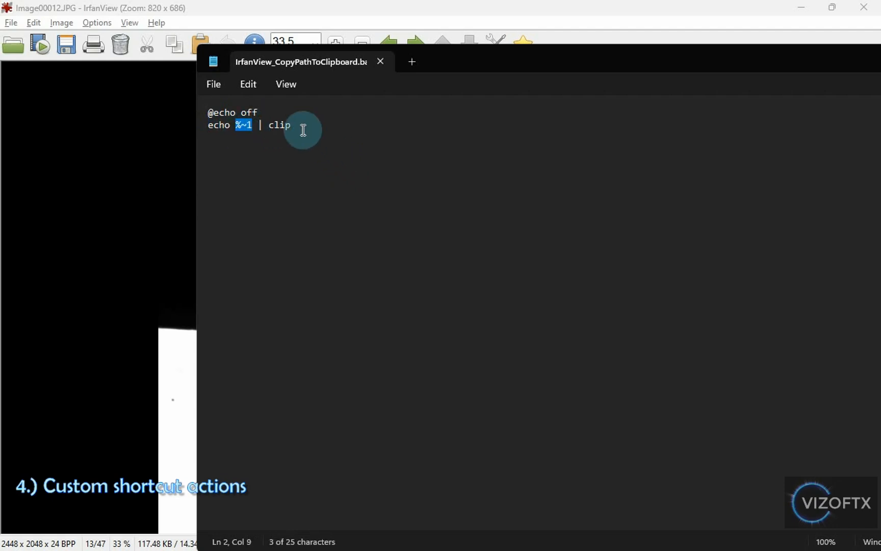
pyautogui.moveTo(295, 128); pyautogui.dragTo(271, 128)
pyautogui.click(337, 143)
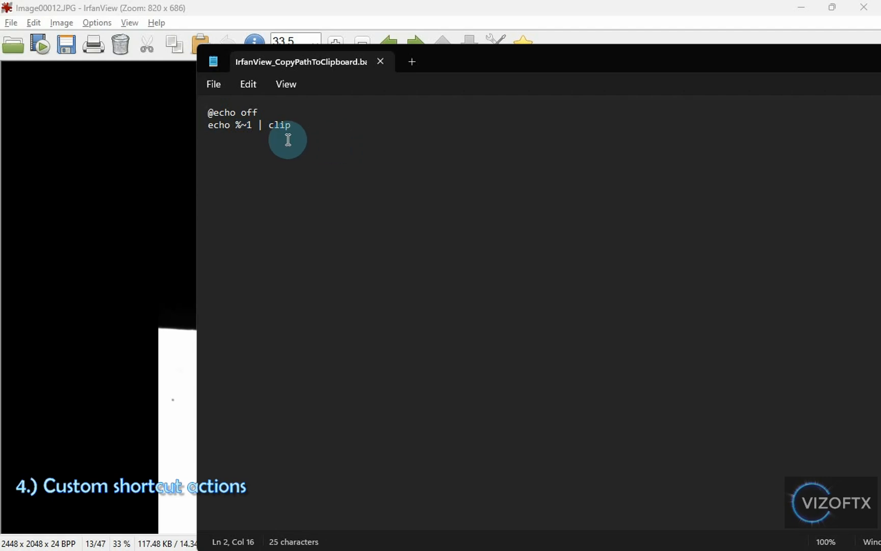
pyautogui.moveTo(289, 130); pyautogui.dragTo(215, 109)
pyautogui.click(347, 132)
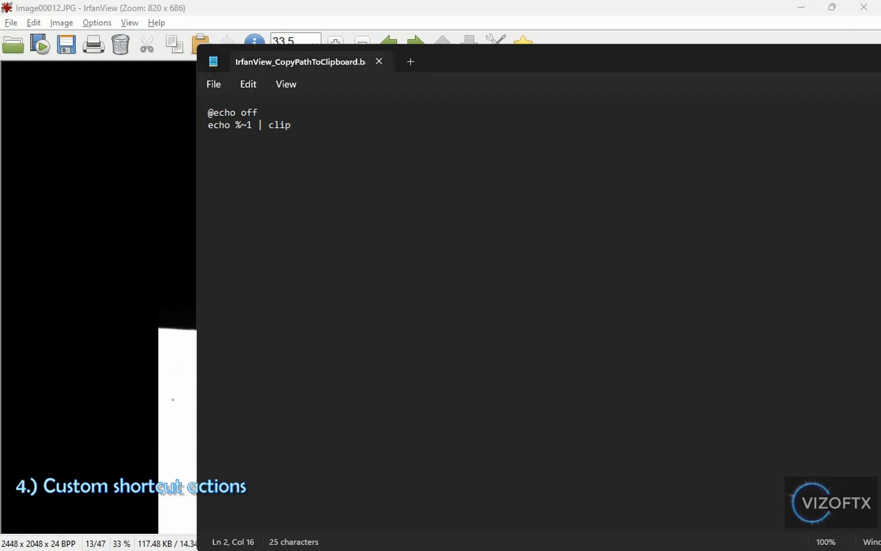
pyautogui.click(339, 280)
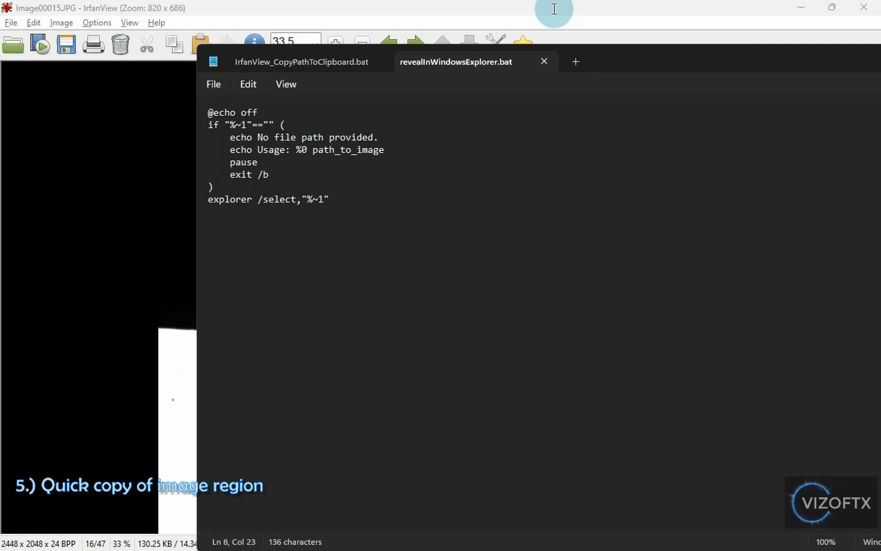
pyautogui.click(554, 8)
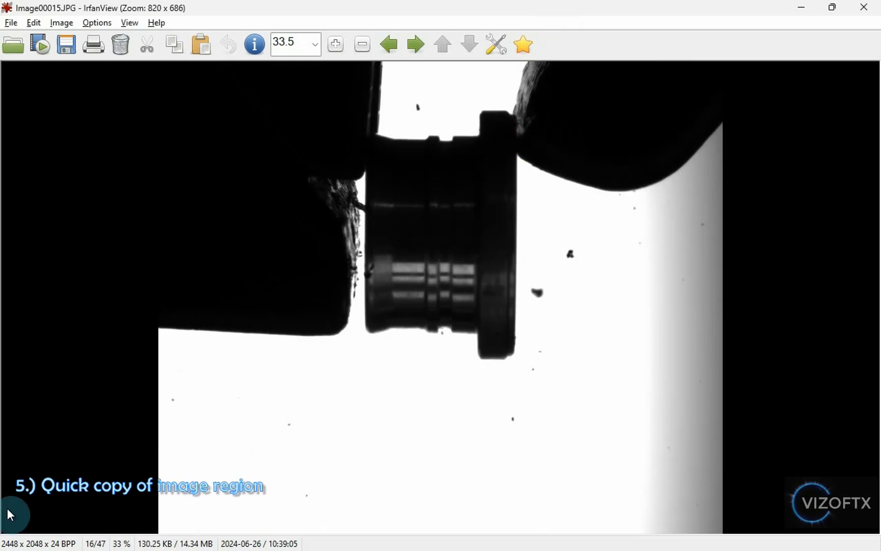
# - Copy a region of about 809 × 1230 px around the part in Image00015.JPG, paste it into Paint and minimize Paint
pyautogui.moveTo(346, 93); pyautogui.dragTo(532, 376)
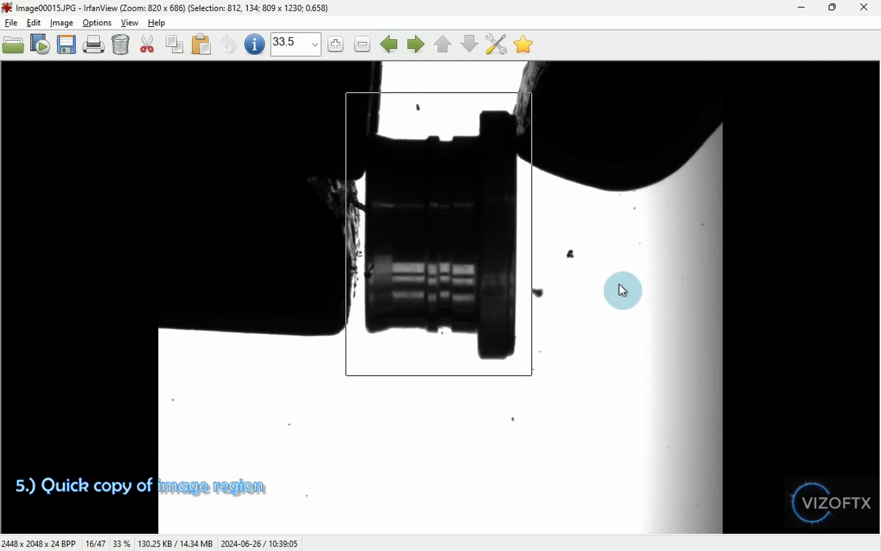
pyautogui.hotkey('ctrl', 'c')
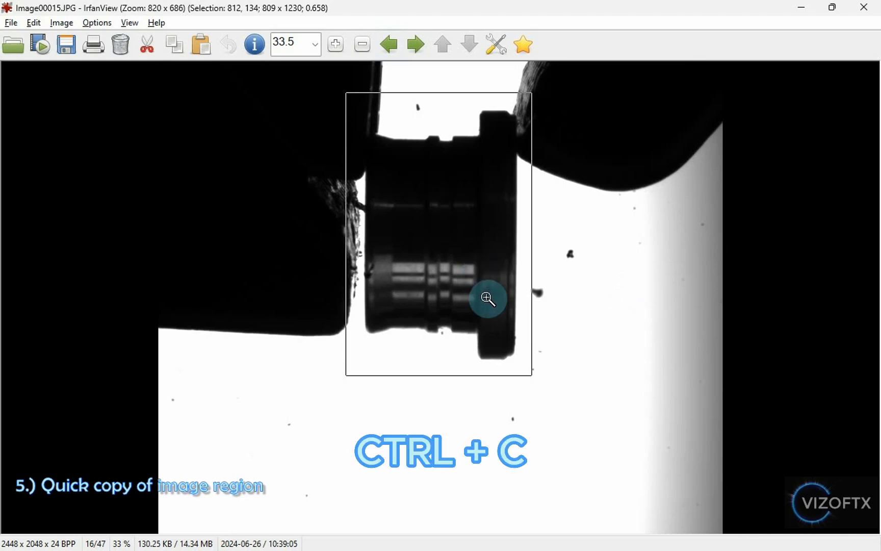
pyautogui.hotkey('alt', 'Tab')
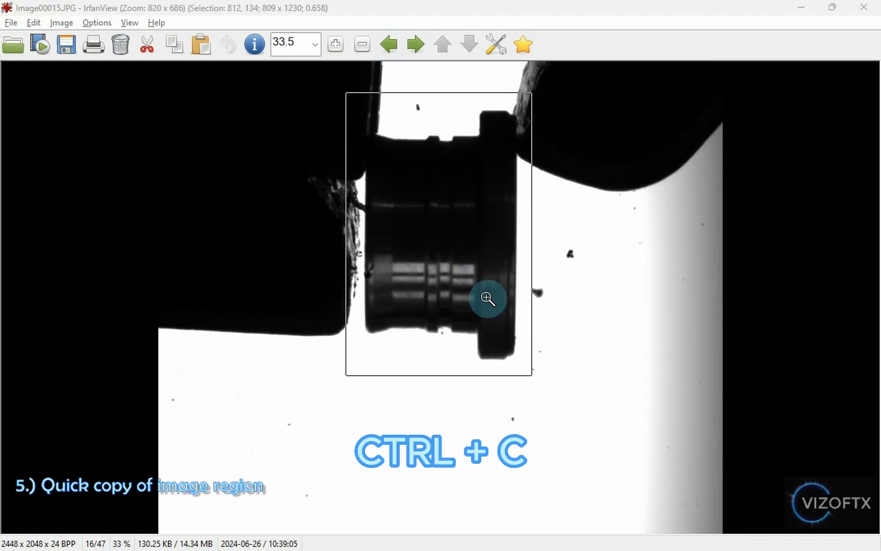
pyautogui.hotkey('ctrl', 'v')
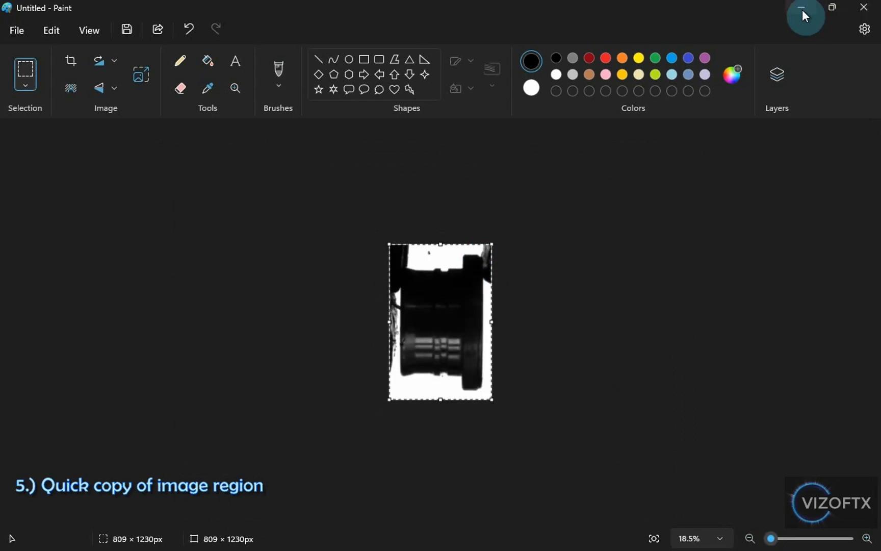
pyautogui.click(802, 9)
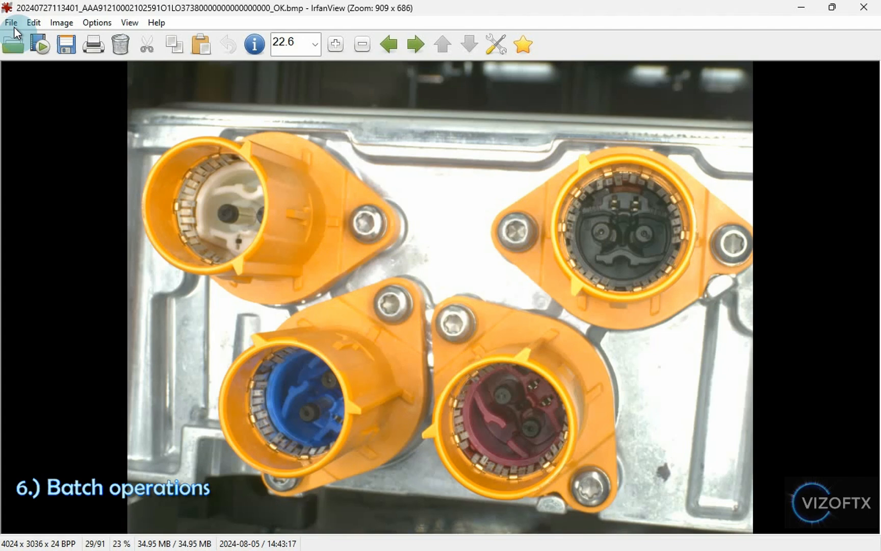
# - Open the batch conversion and add all images of the IMG_20240726_OK folder as input files
pyautogui.moveTo(134, 136); pyautogui.dragTo(305, 273)
pyautogui.click(350, 255)
pyautogui.click(11, 22)
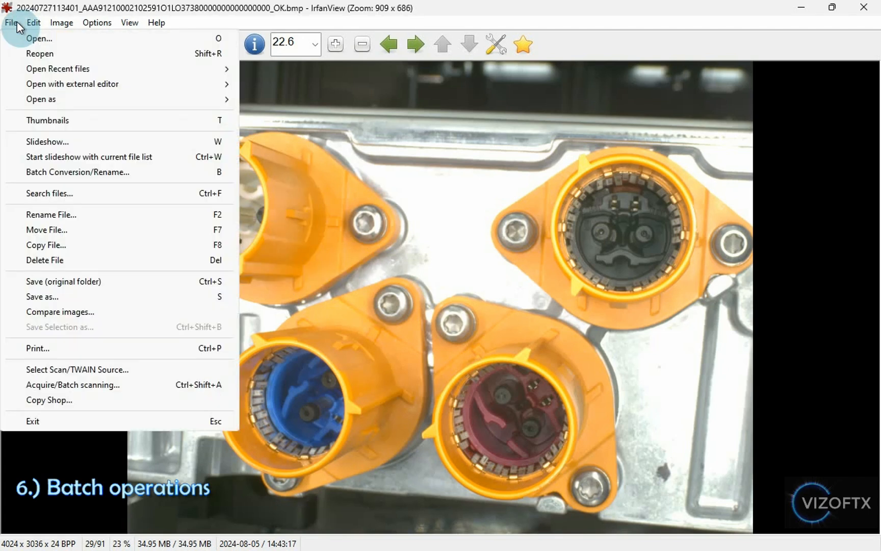
pyautogui.click(92, 172)
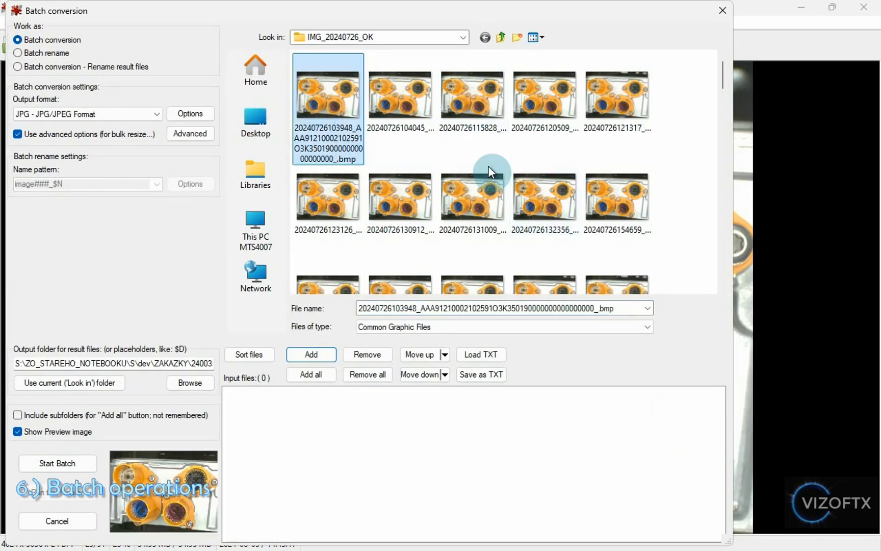
pyautogui.keyDown('shift'); pyautogui.click(612, 109); pyautogui.keyUp('shift')
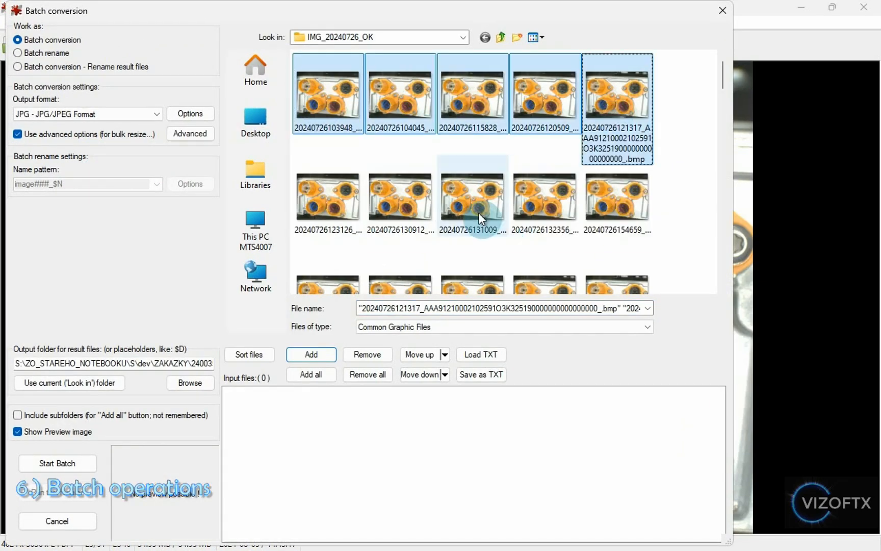
pyautogui.hotkey('ctrl', 'a')
pyautogui.scroll(-5, 479, 213)
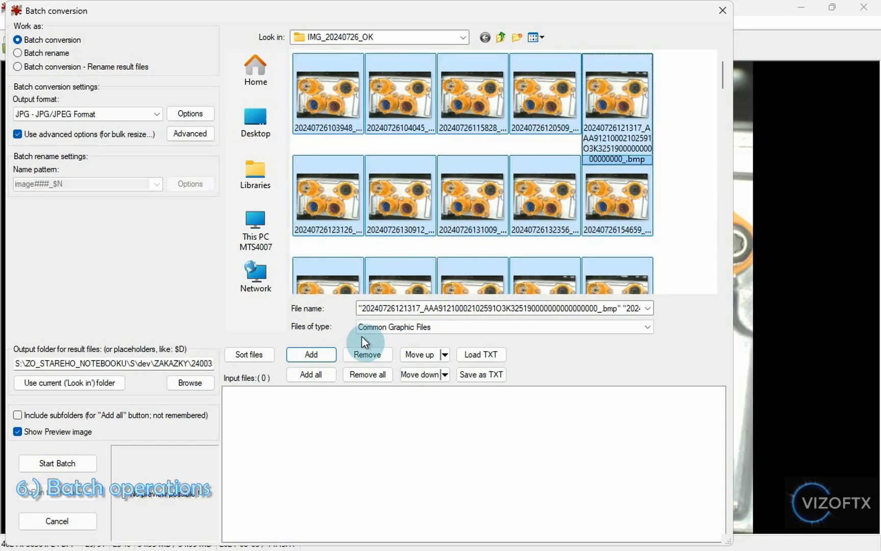
pyautogui.click(300, 355)
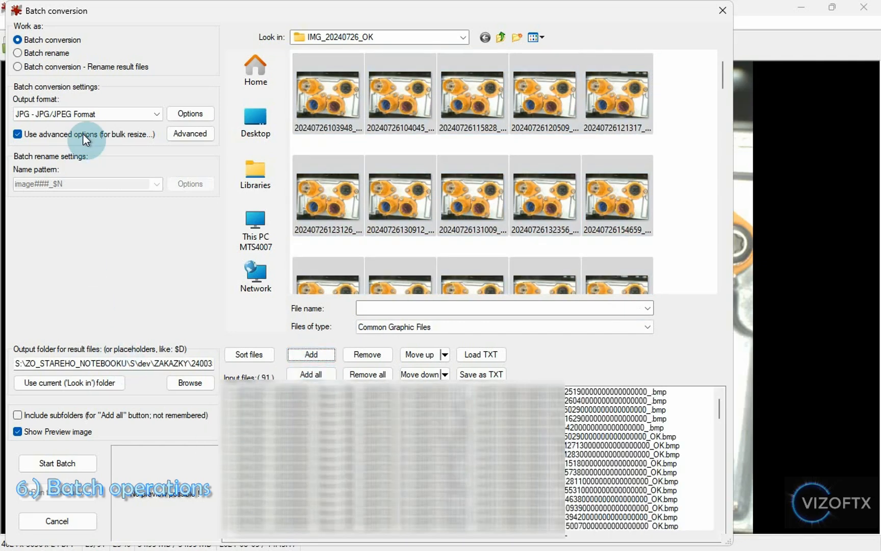
# - Review the output formats, keep JPG, examine the advanced crop settings and close the batch conversion
pyautogui.click(118, 114)
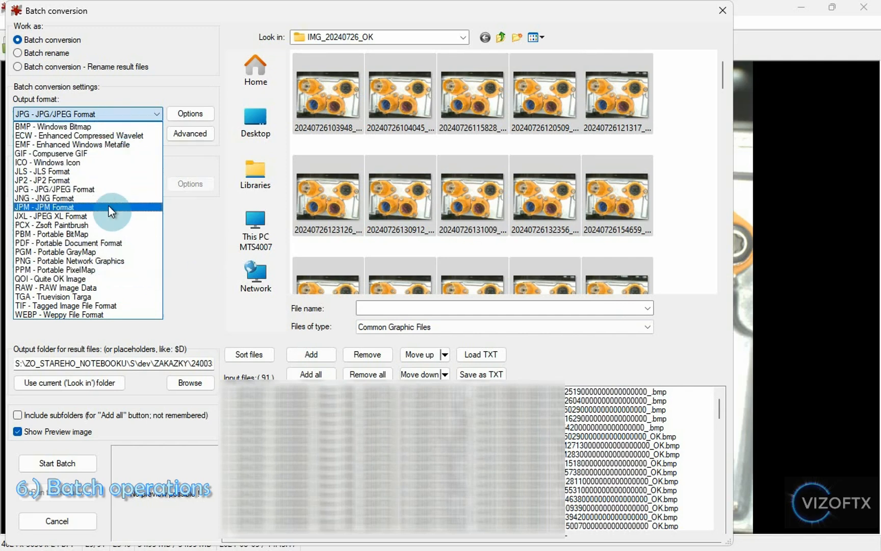
pyautogui.click(82, 189)
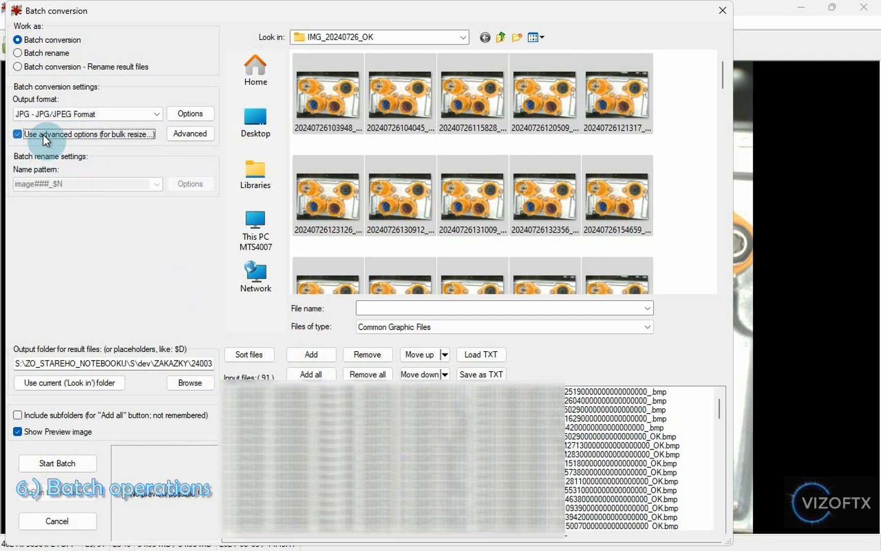
pyautogui.click(189, 133)
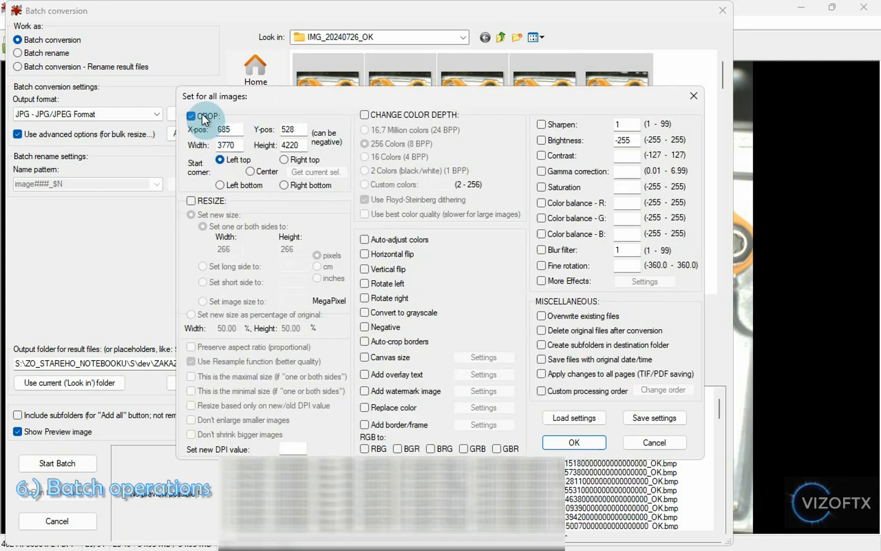
pyautogui.hotkey('alt', 'Tab')
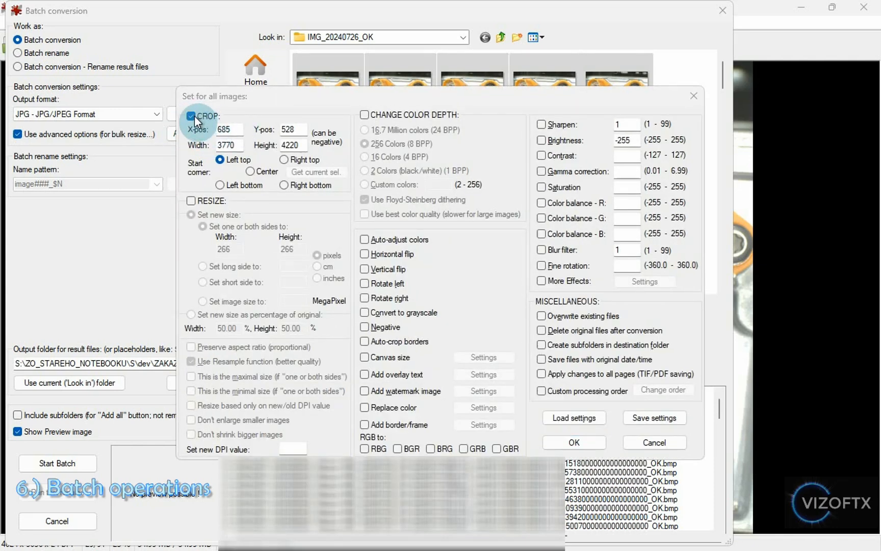
pyautogui.hotkey('alt', 'Tab')
pyautogui.click(830, 98)
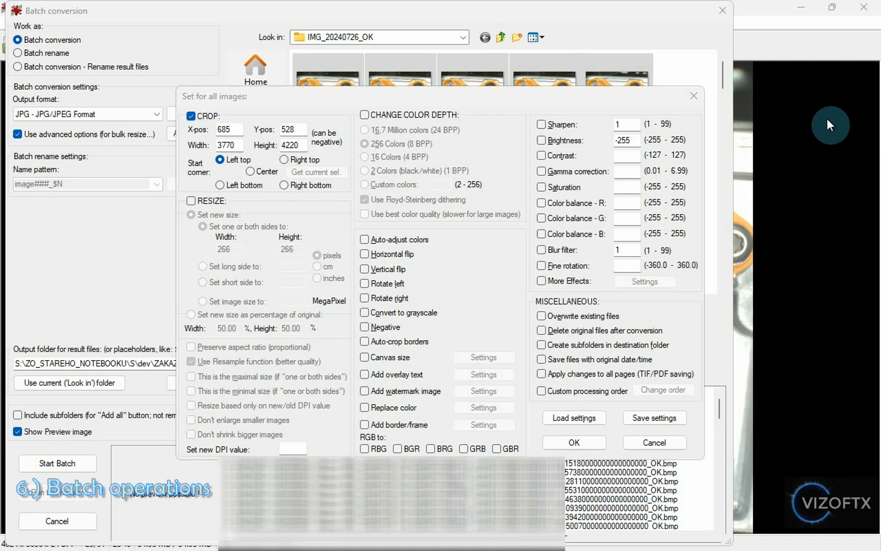
pyautogui.click(694, 96)
pyautogui.click(720, 11)
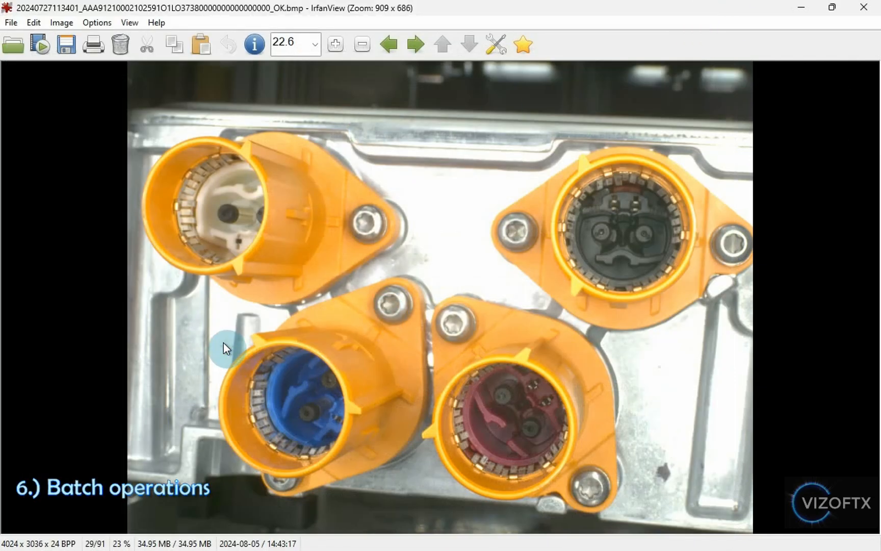
# - Select a region of about 420 × 390 px around the screw above the blue connector and add all folder images to a batch conversion
pyautogui.moveTo(361, 276); pyautogui.dragTo(425, 334)
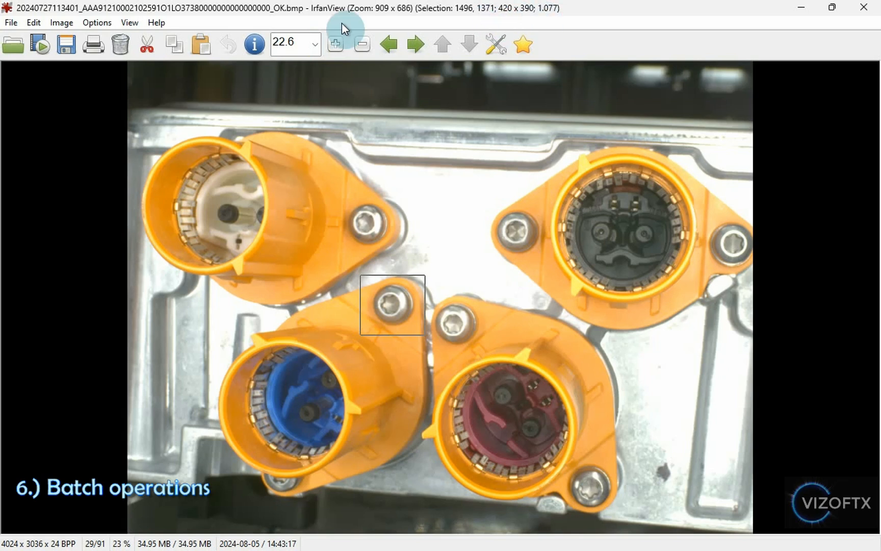
pyautogui.click(10, 22)
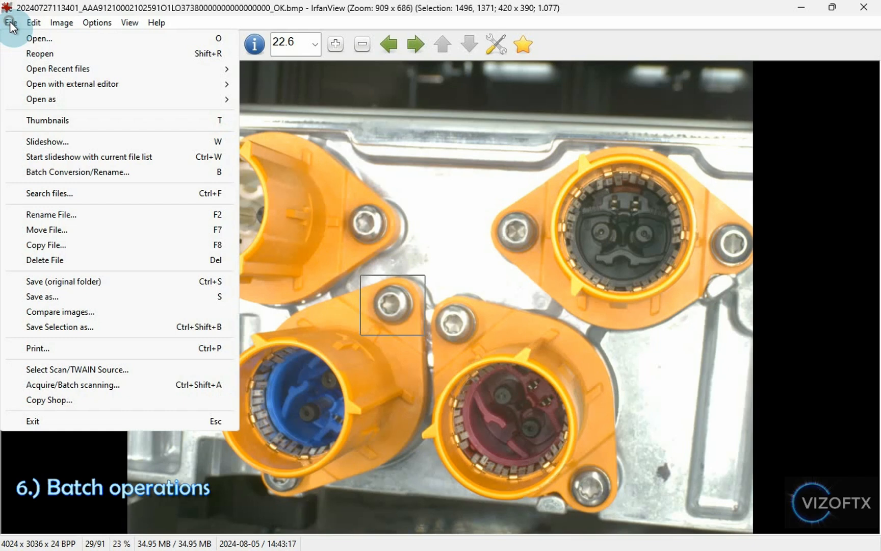
pyautogui.click(79, 172)
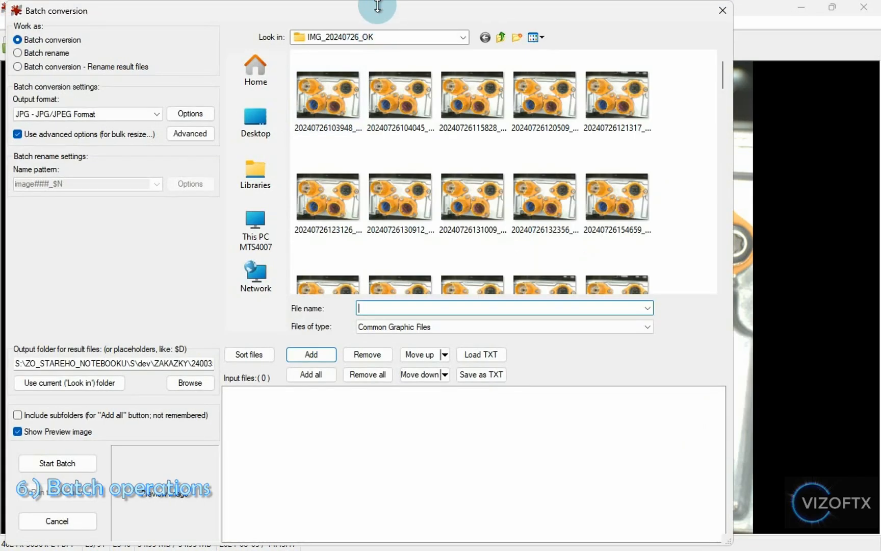
pyautogui.hotkey('ctrl', 'a')
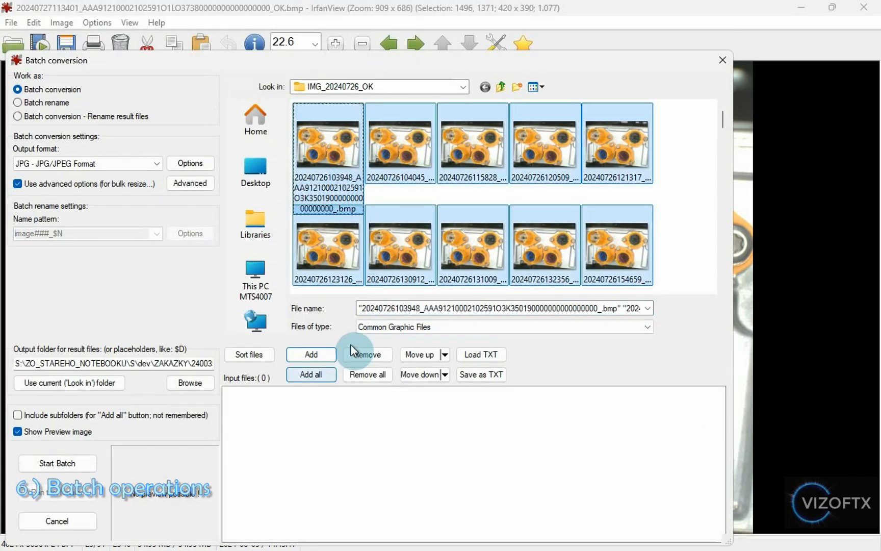
pyautogui.click(311, 374)
# - Set the batch crop to X-pos 1500, Y-pos 1370, width 420 and height 420 for all images
pyautogui.click(184, 183)
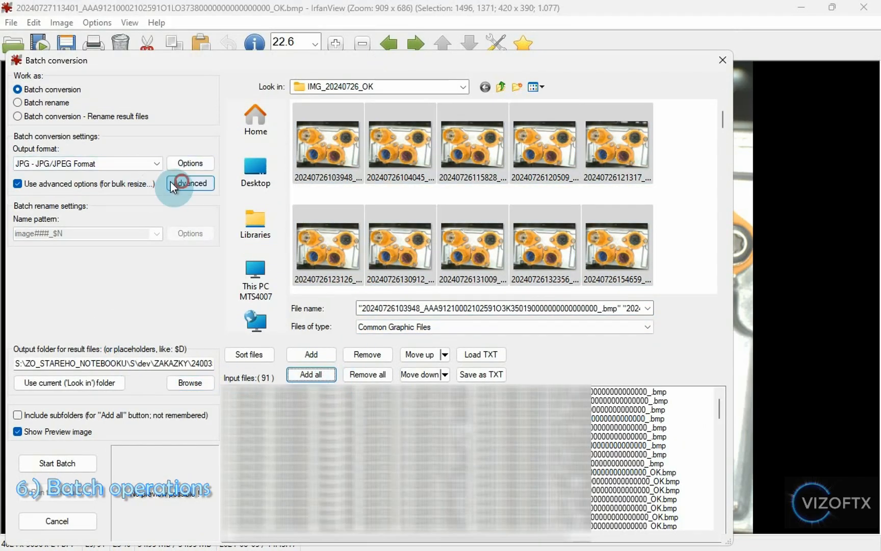
pyautogui.doubleClick(228, 129)
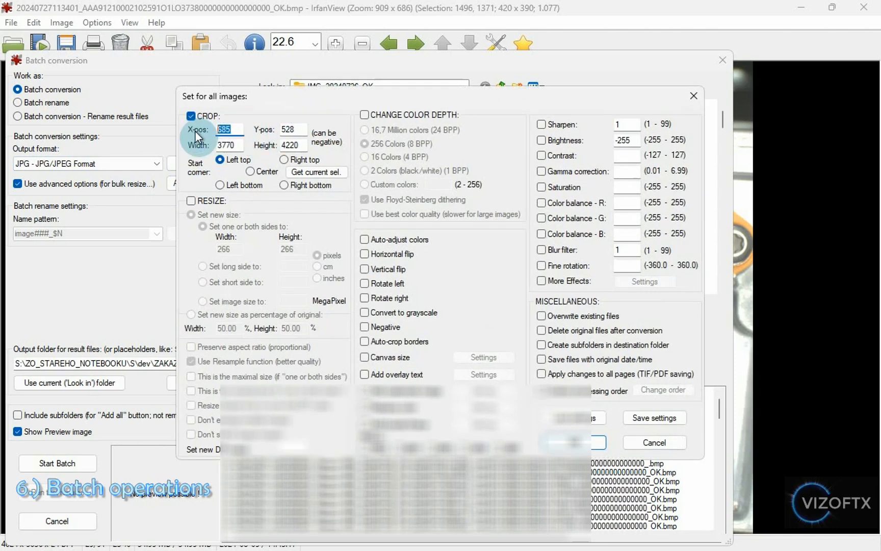
pyautogui.write('1500')
pyautogui.press('Tab')
pyautogui.write('1')
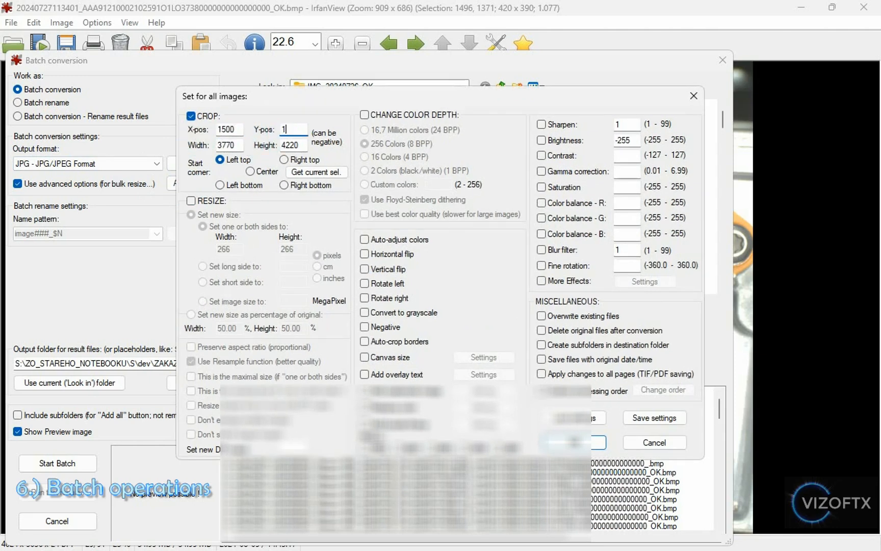
pyautogui.write('370')
pyautogui.press('Tab')
pyautogui.write('420')
pyautogui.press('Tab')
pyautogui.write('420')
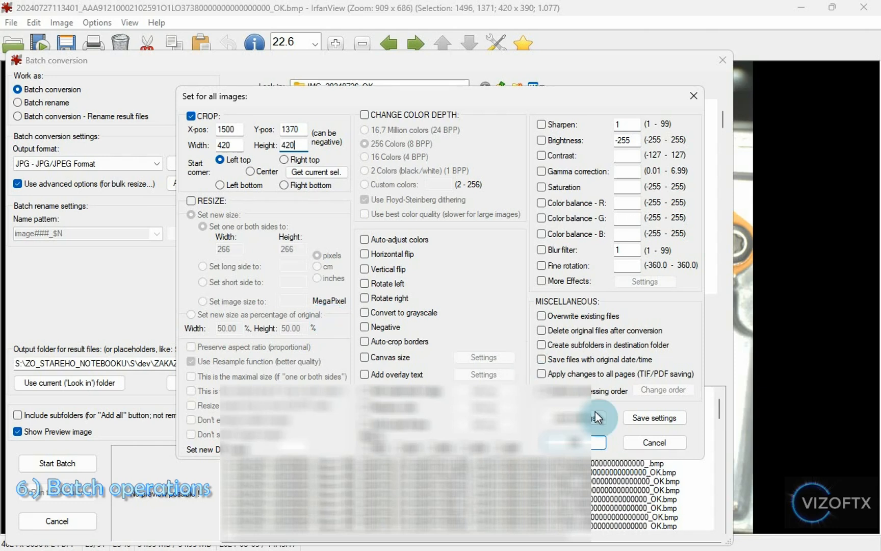
pyautogui.click(596, 442)
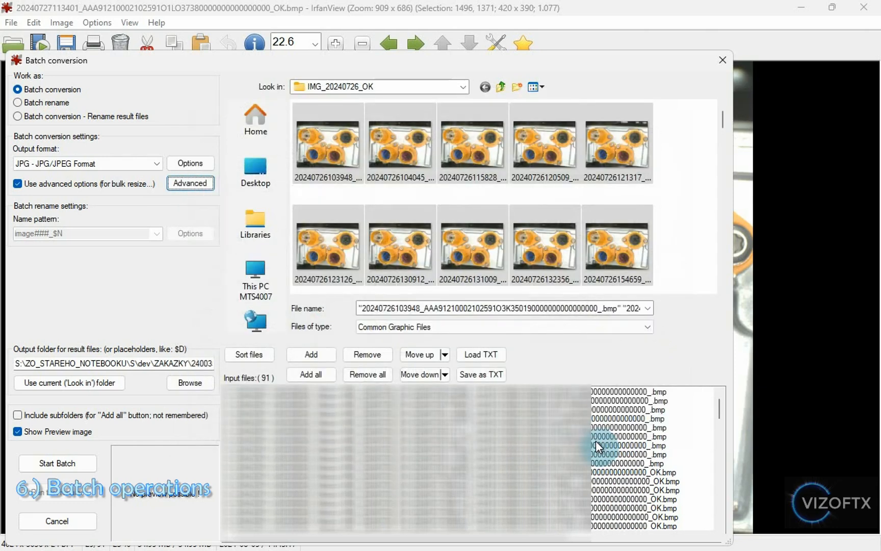
# - Set the output folder to S:\anomalies and start the batch conversion
pyautogui.click(133, 362)
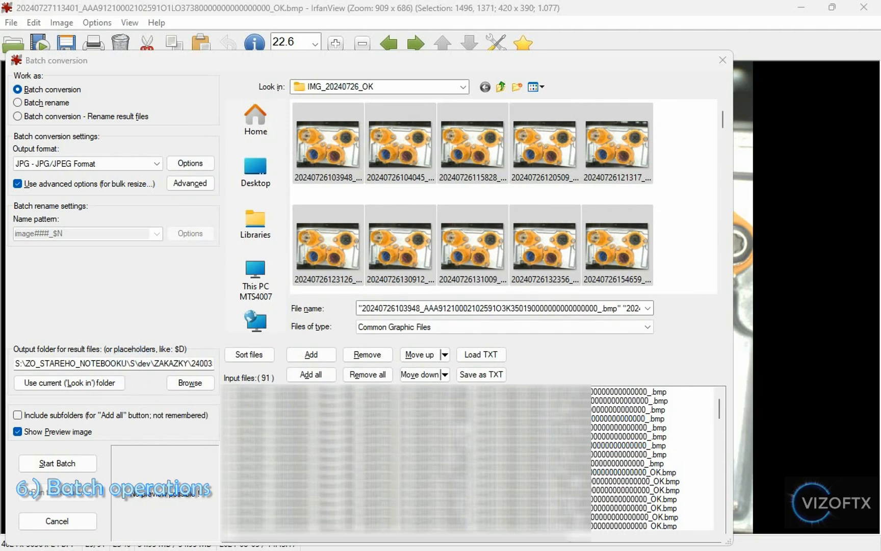
pyautogui.hotkey('alt', 'Tab')
pyautogui.doubleClick(100, 364)
pyautogui.write('S:\\anomalies')
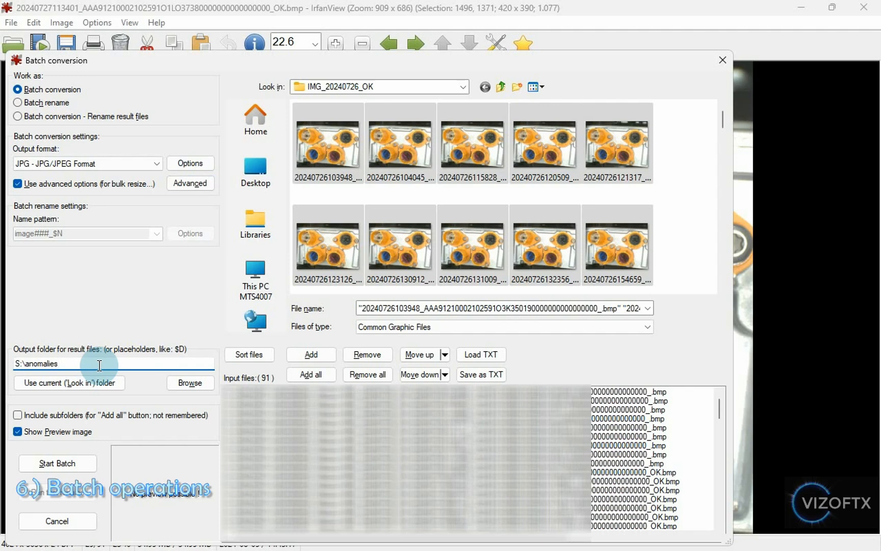
pyautogui.click(67, 464)
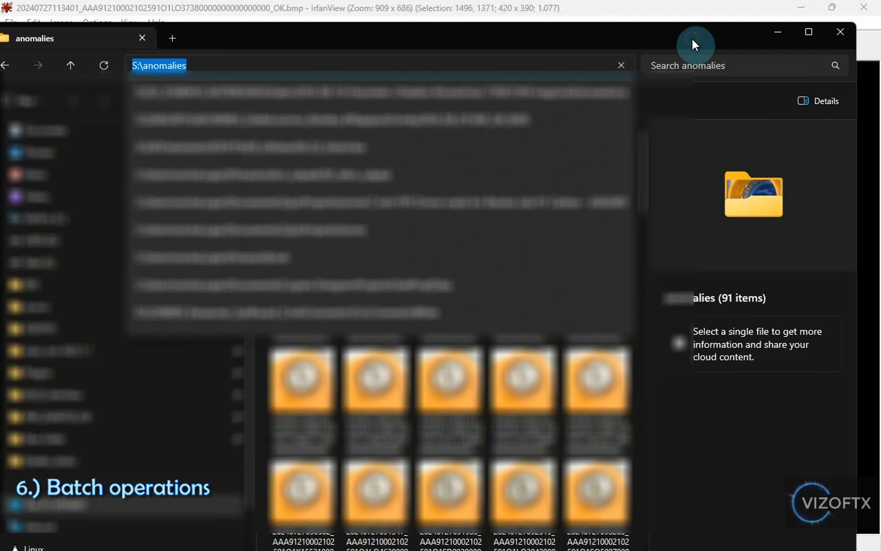
# - Examine the cropped screw images in the S:\anomalies folder in File Explorer, minimize it and return to the IrfanView image
pyautogui.click(692, 39)
pyautogui.click(292, 155)
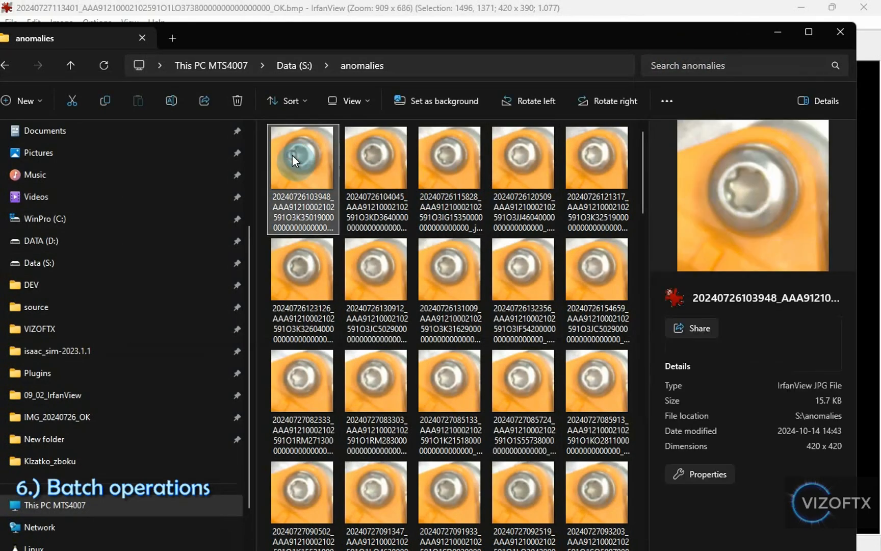
pyautogui.click(808, 32)
pyautogui.scroll(-15, 348, 314)
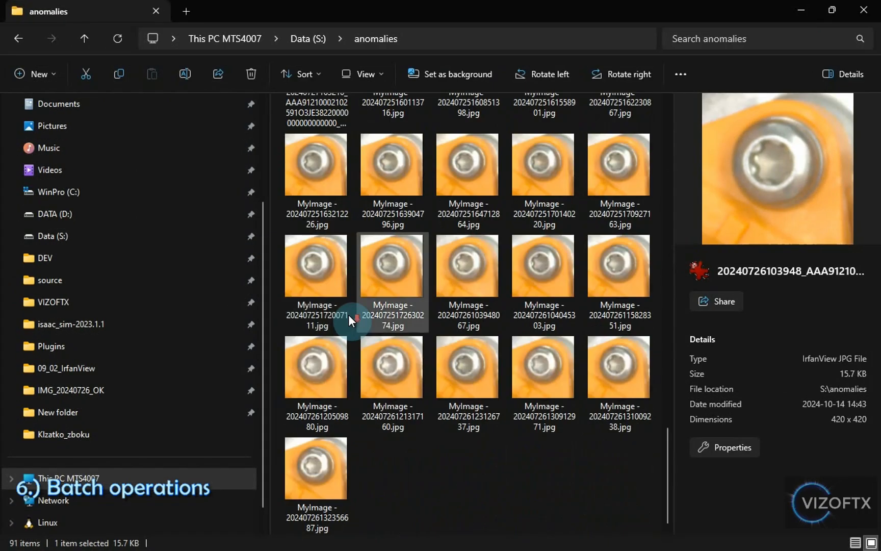
pyautogui.scroll(3, 452, 315)
pyautogui.click(802, 10)
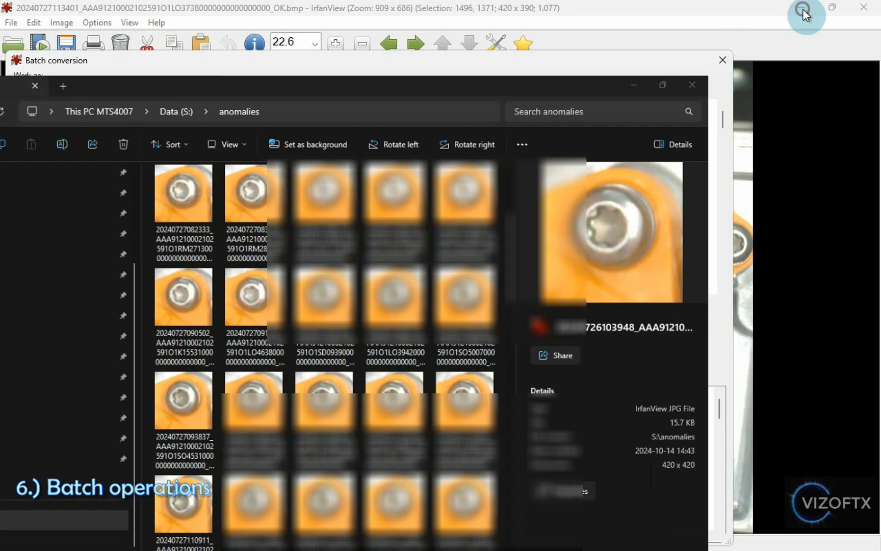
pyautogui.click(617, 380)
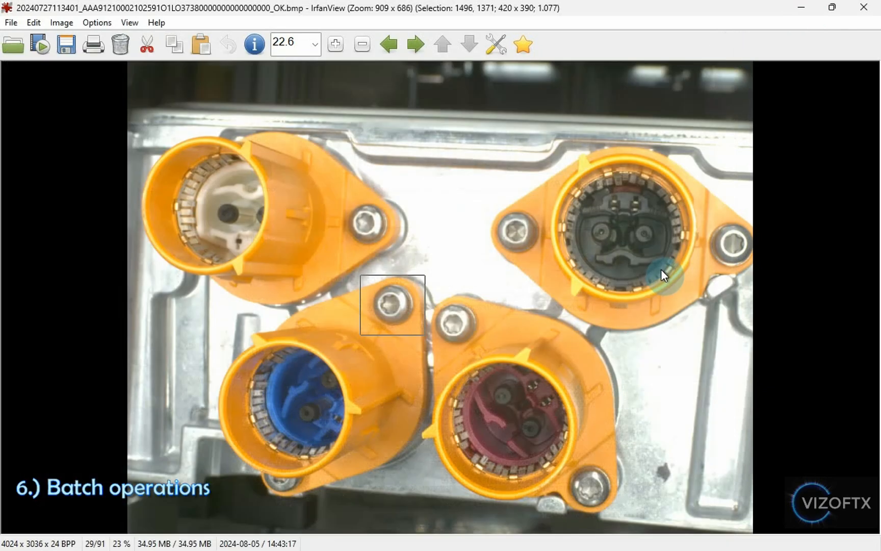
# - Reopen the batch conversion, examine the advanced options for saving and loading settings, and cancel them
pyautogui.click(16, 22)
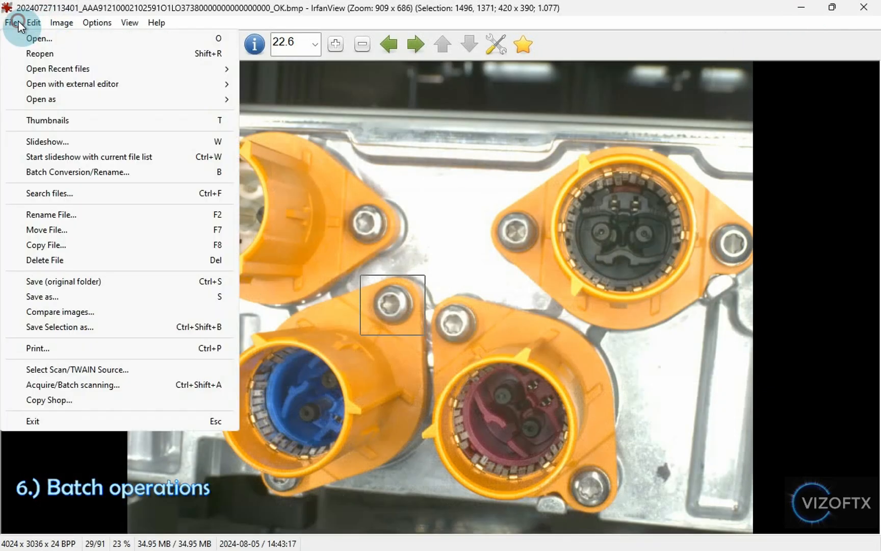
pyautogui.click(70, 173)
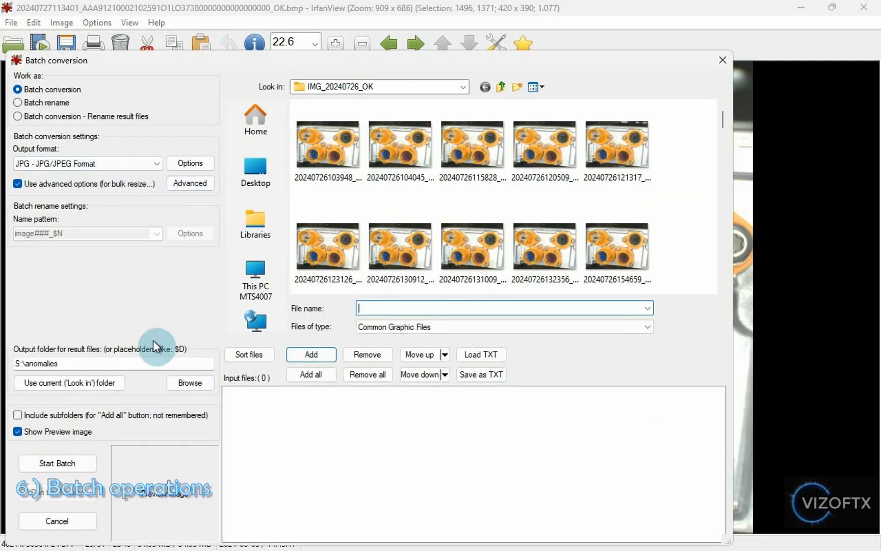
pyautogui.click(187, 182)
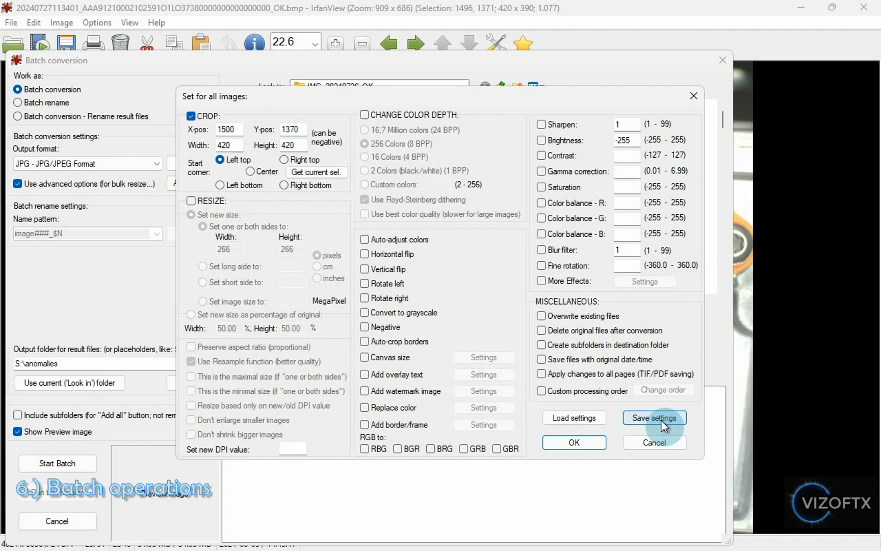
pyautogui.click(677, 441)
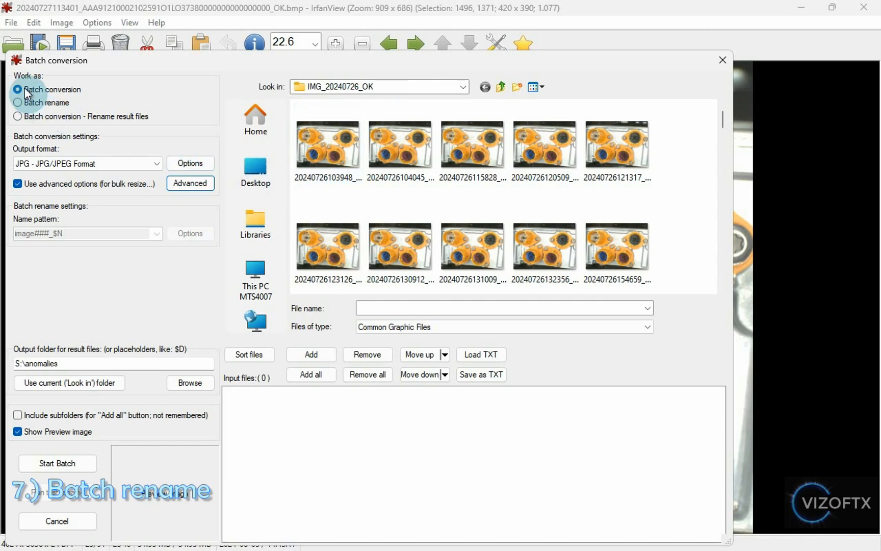
# - Switch to batch rename, examine the name pattern, counter, increment and text replacement settings, and close them unchanged
pyautogui.click(18, 102)
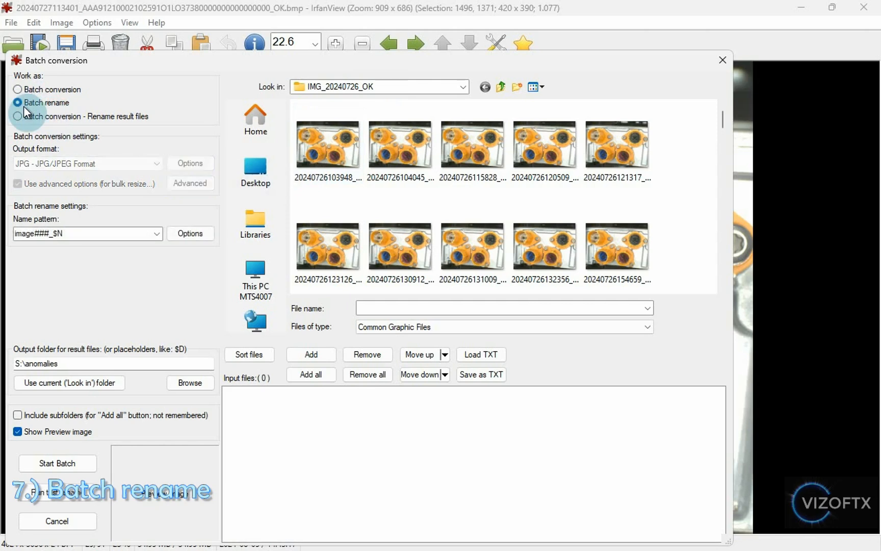
pyautogui.doubleClick(110, 227)
pyautogui.click(174, 233)
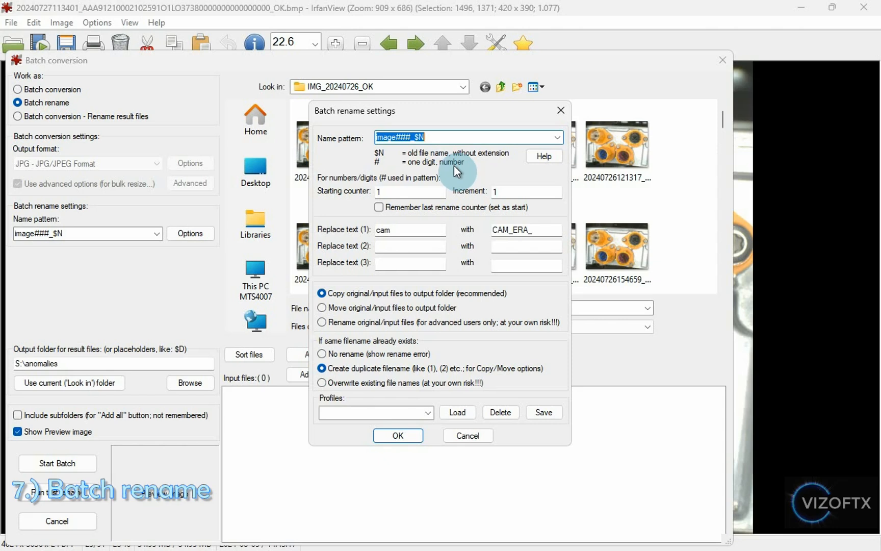
pyautogui.doubleClick(391, 191)
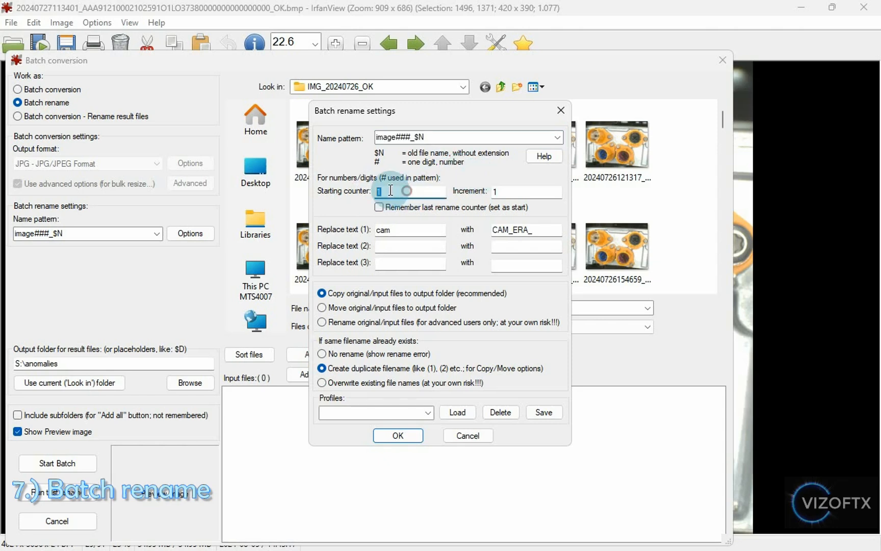
pyautogui.doubleClick(507, 189)
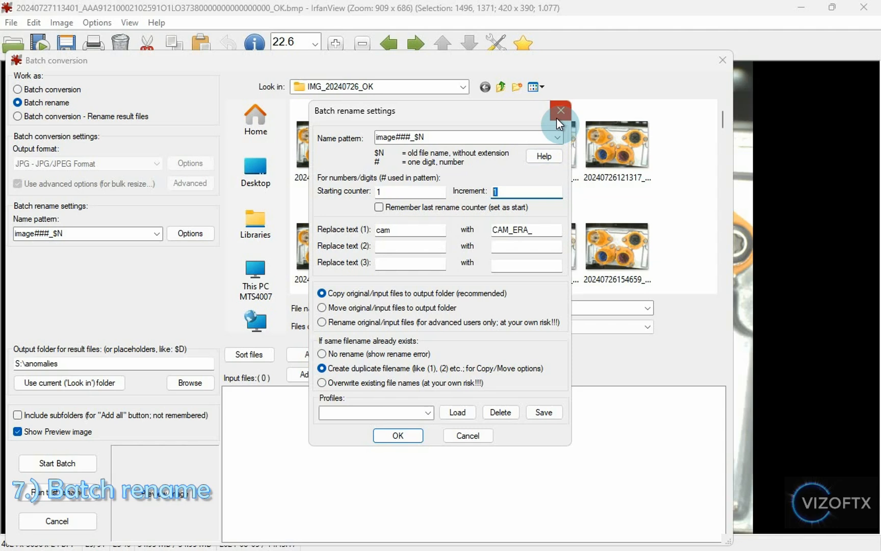
pyautogui.doubleClick(409, 230)
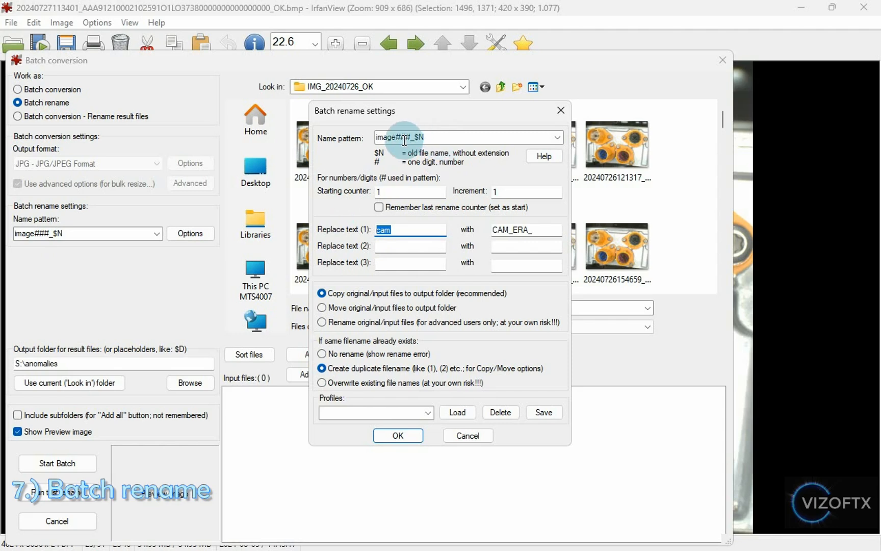
pyautogui.click(532, 229)
pyautogui.doubleClick(532, 229)
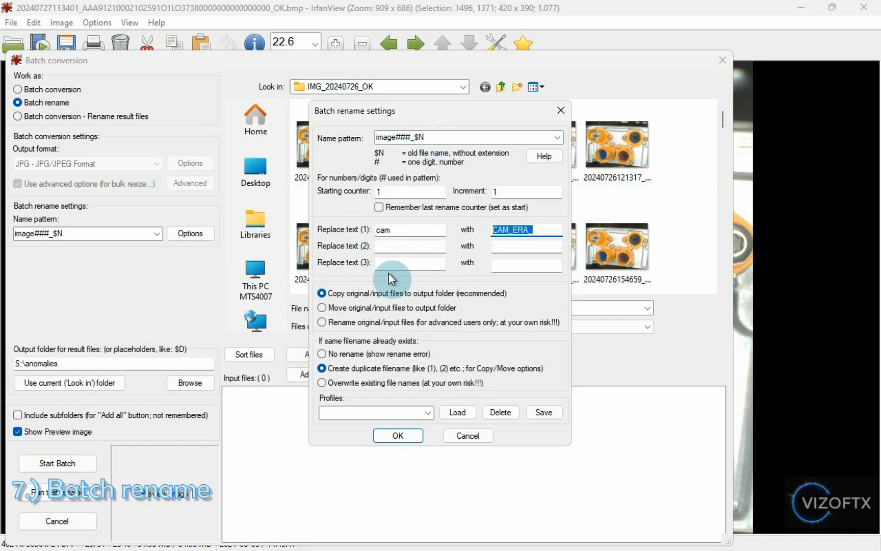
pyautogui.click(559, 111)
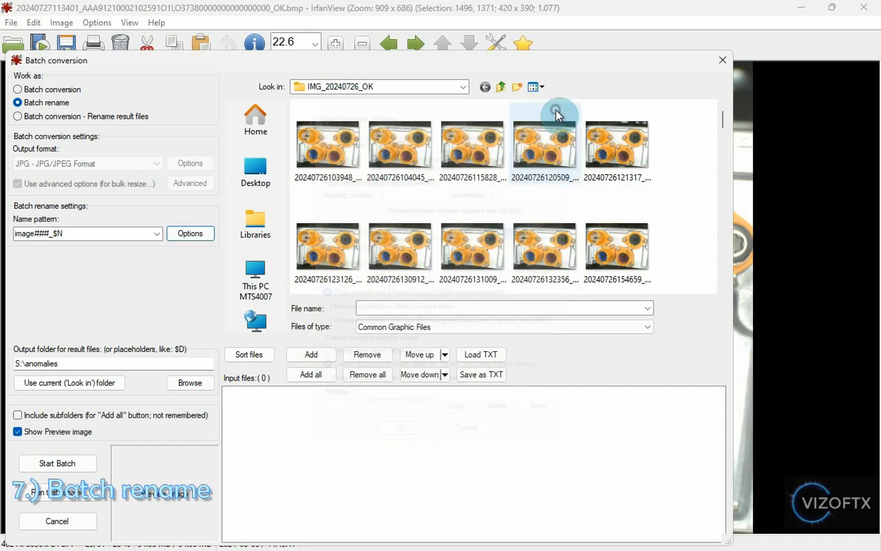
# - Add all images of the IMG_20240726_OK folder to the batch rename list and close the batch dialog without starting it
pyautogui.click(369, 253)
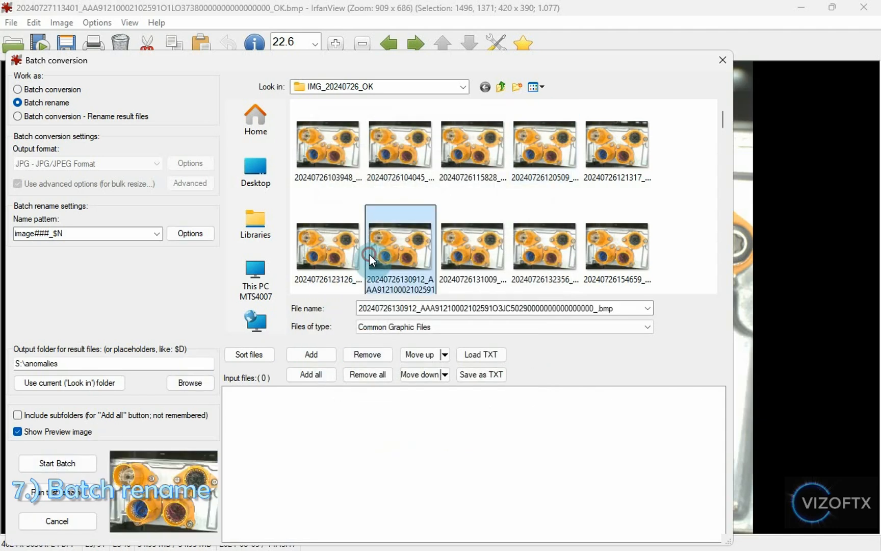
pyautogui.hotkey('ctrl', 'a')
pyautogui.click(317, 359)
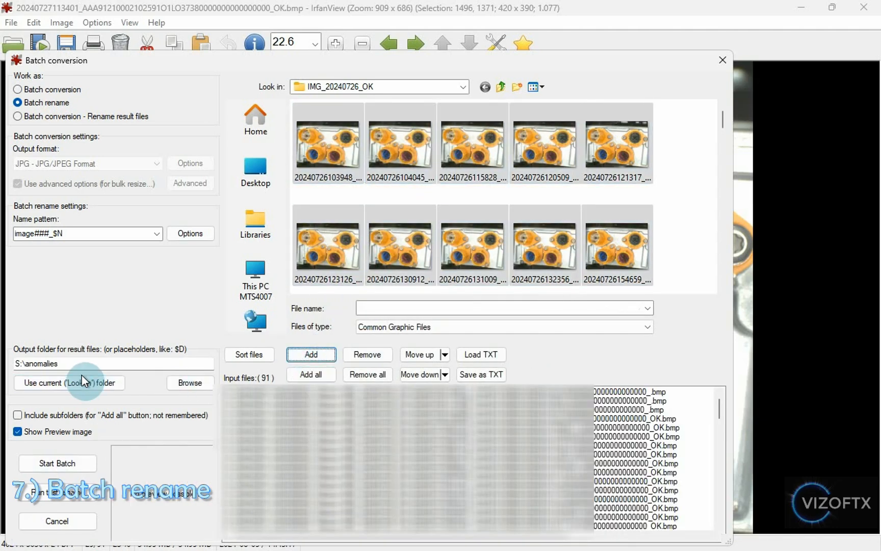
pyautogui.click(104, 364)
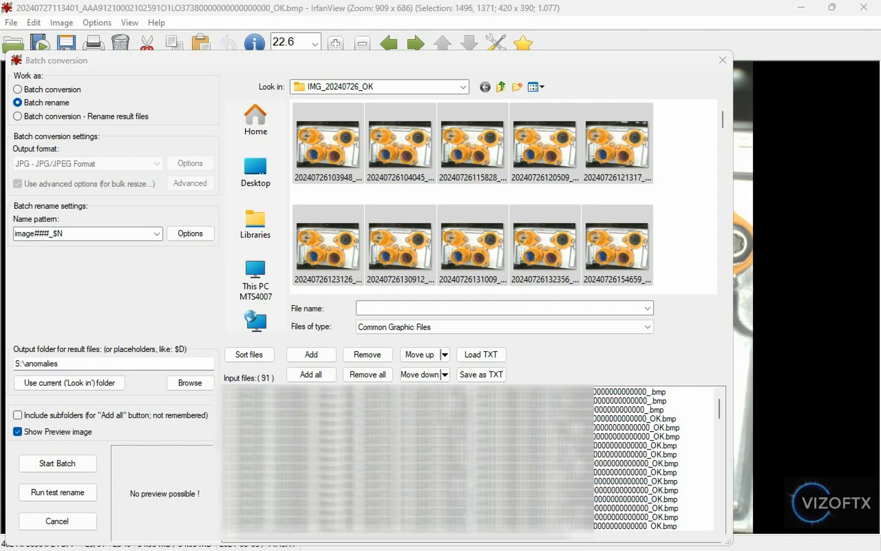
pyautogui.click(722, 60)
# - Clear the image selection and examine the image properties, including original size, folder, full path, colors, disk size and memory size
pyautogui.click(672, 154)
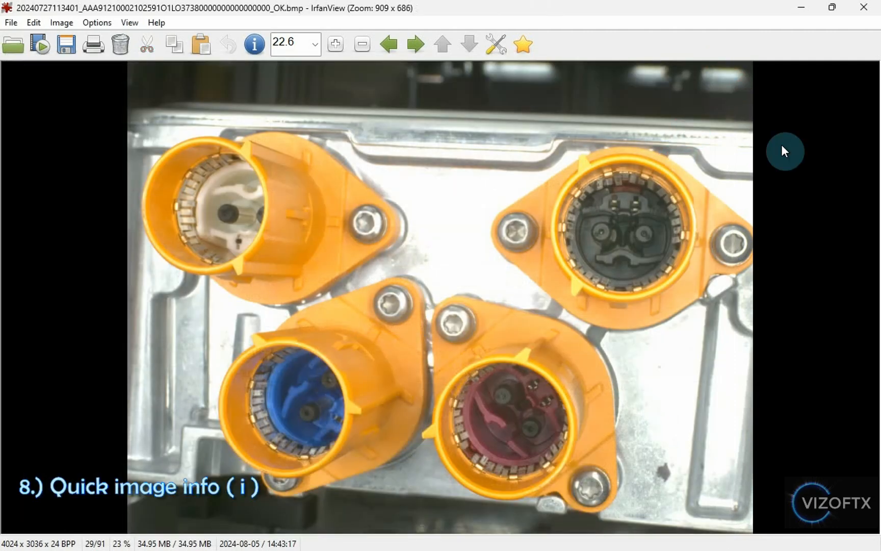
pyautogui.press('i')
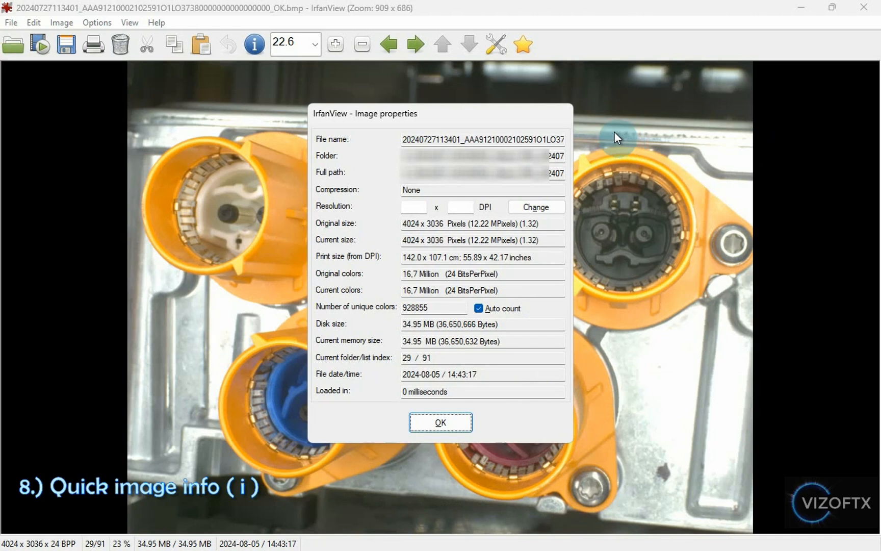
pyautogui.moveTo(411, 223); pyautogui.dragTo(462, 224)
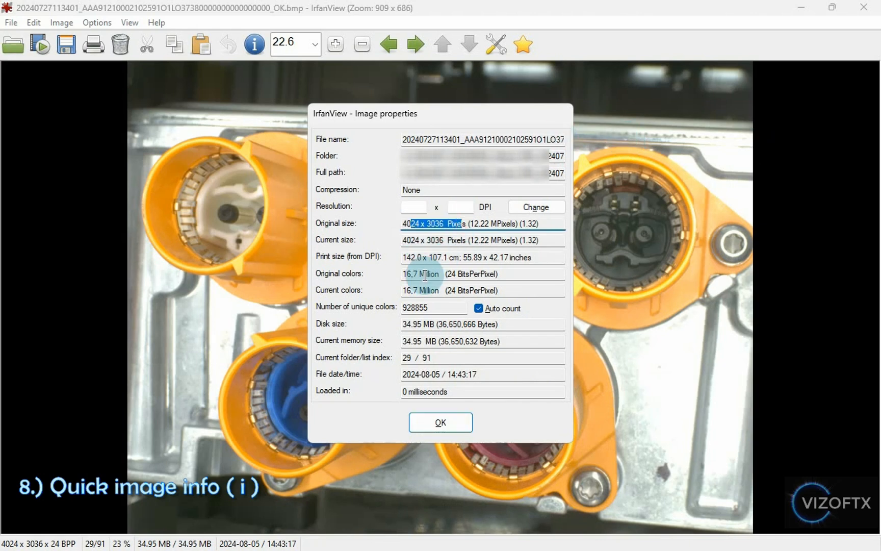
pyautogui.moveTo(415, 137); pyautogui.dragTo(533, 156)
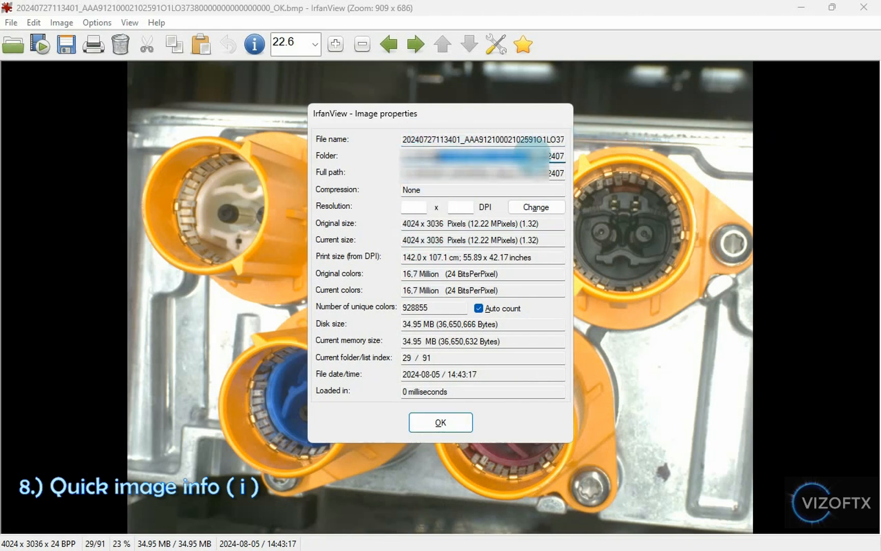
pyautogui.moveTo(437, 175); pyautogui.dragTo(555, 178)
pyautogui.click(556, 179)
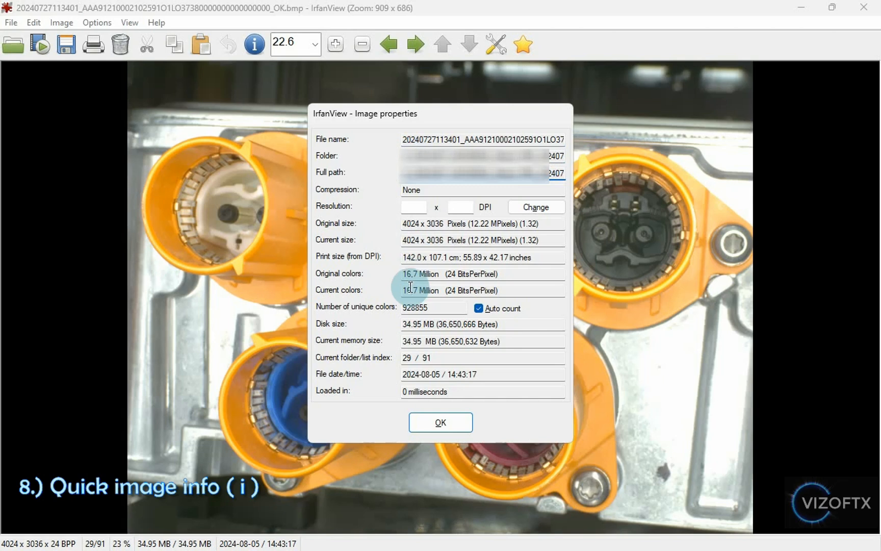
pyautogui.moveTo(513, 274); pyautogui.dragTo(386, 275)
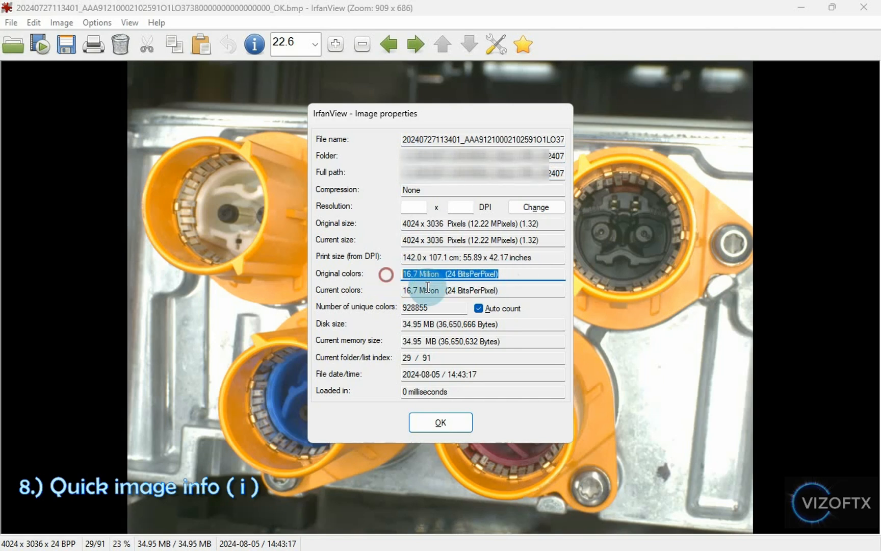
pyautogui.moveTo(525, 291); pyautogui.dragTo(403, 324)
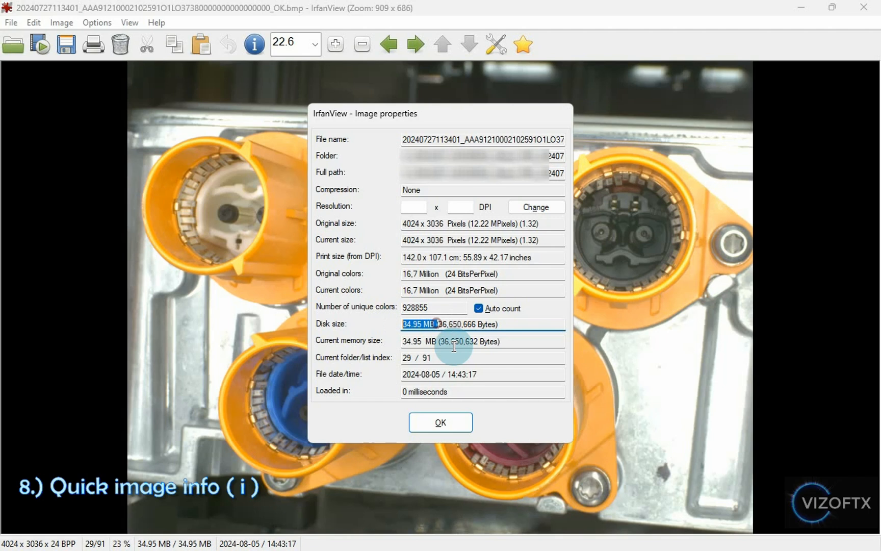
pyautogui.moveTo(452, 341); pyautogui.dragTo(380, 346)
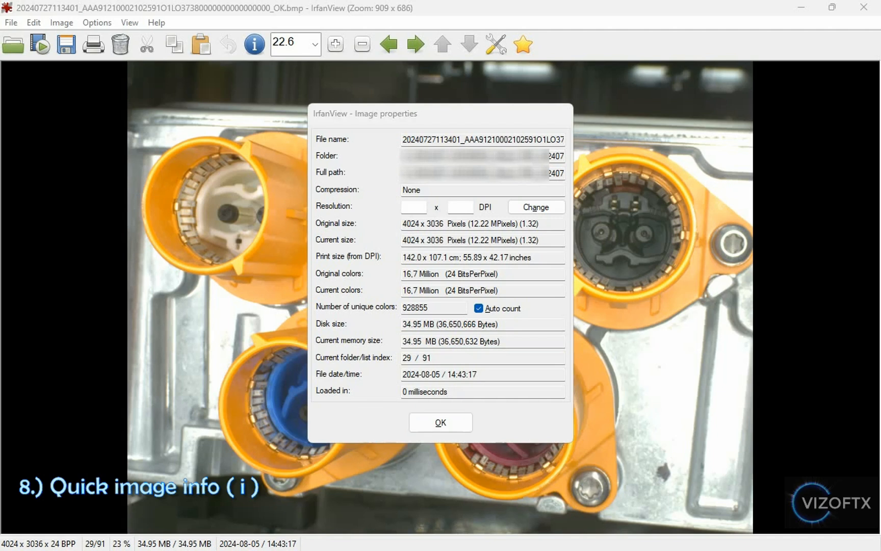
pyautogui.click(441, 422)
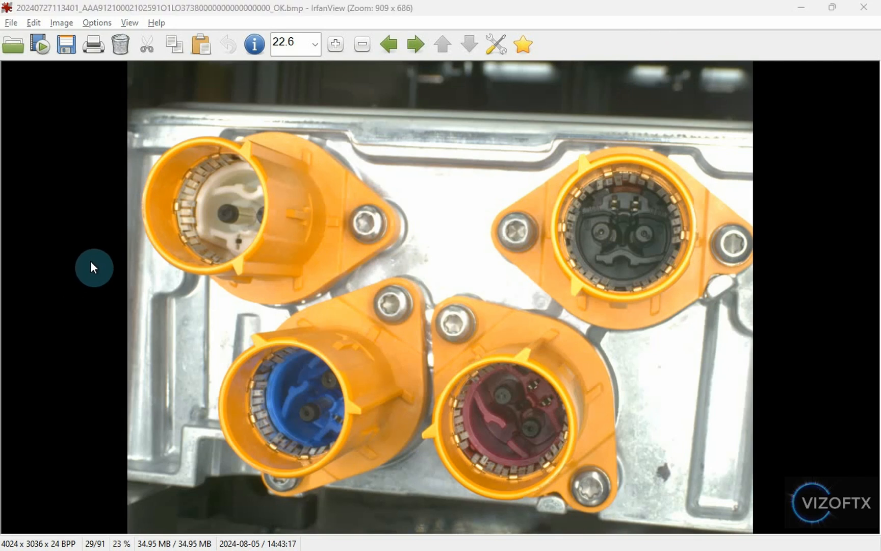
# - Switch to the File Explorer folder "bad" and compare the previews of the 2024_08_01_15_08_19 and 2024_08_01_15_23_44 anomaly maps
pyautogui.hotkey('alt', 'Tab')
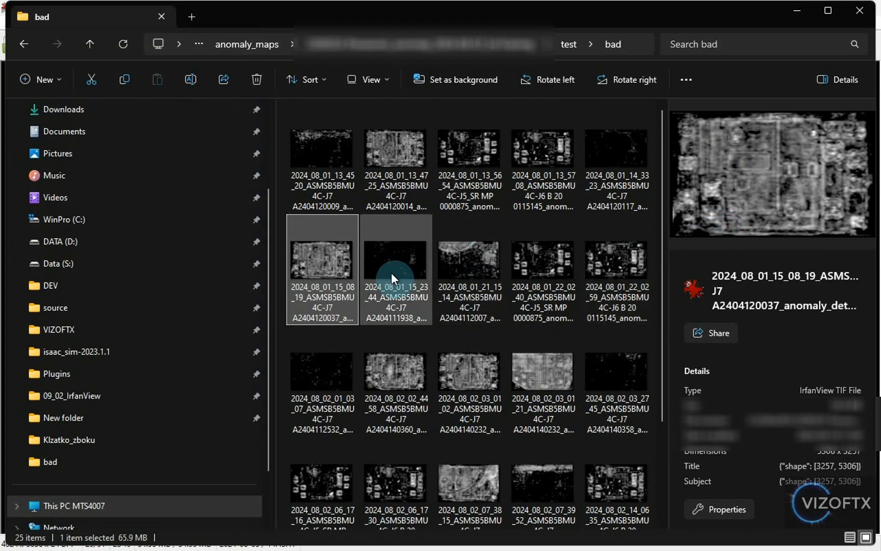
pyautogui.click(391, 273)
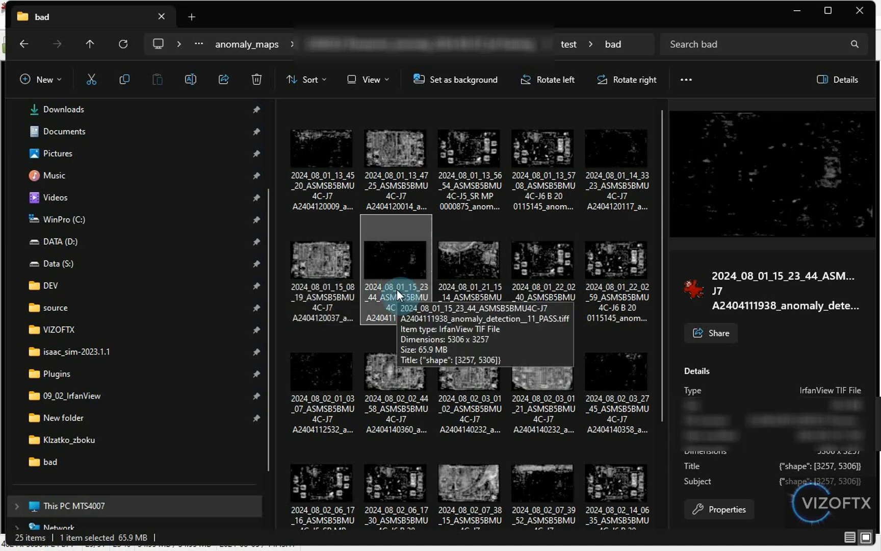
pyautogui.click(337, 273)
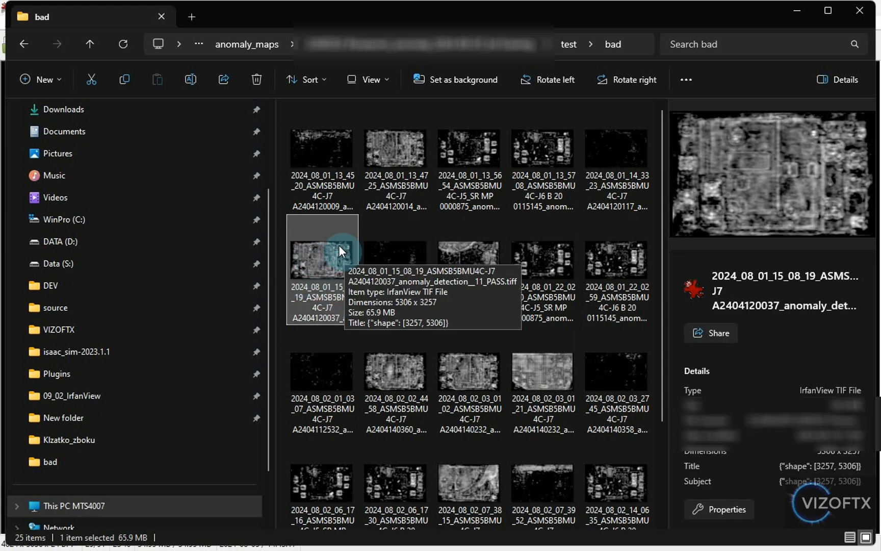
pyautogui.click(402, 264)
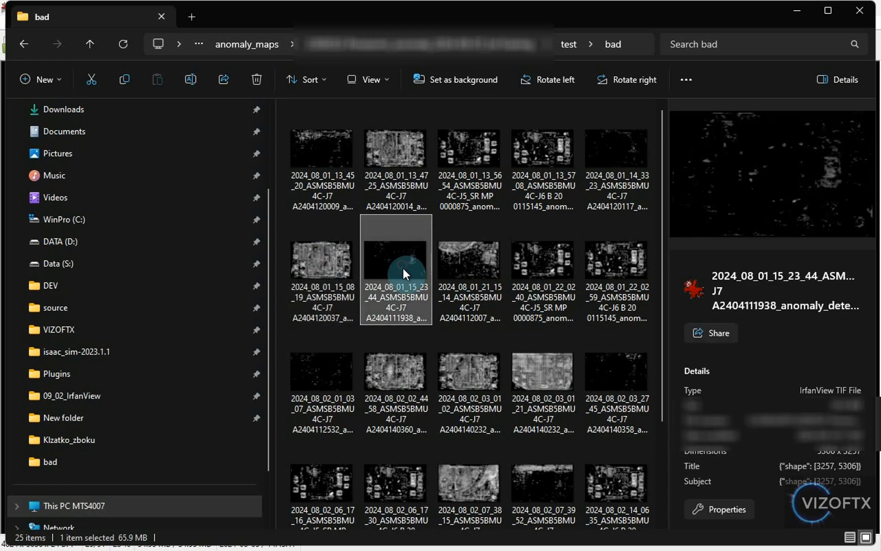
# - Open the 2024_08_01_15_08_19 anomaly map in IrfanView and flip between it and the following map to compare them
pyautogui.doubleClick(324, 270)
pyautogui.press('Right')
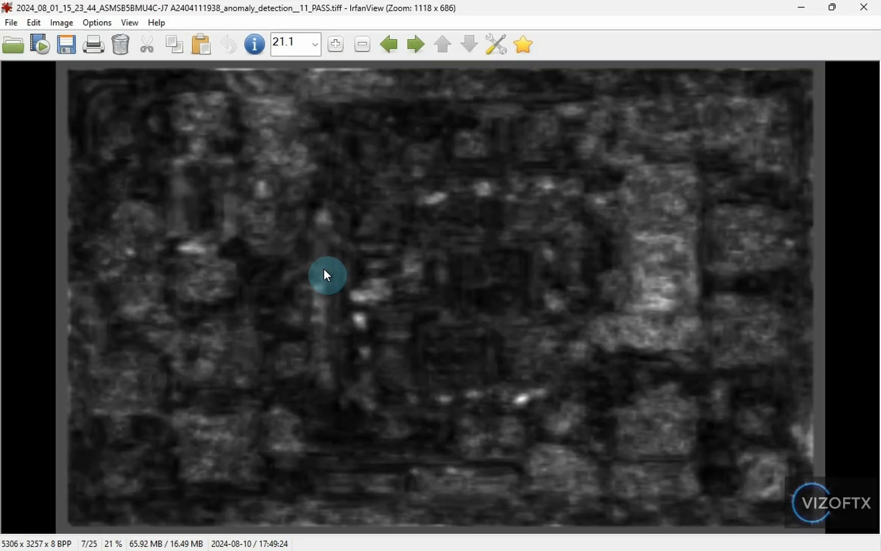
pyautogui.press('Left')
pyautogui.press('Right')
pyautogui.press('Left')
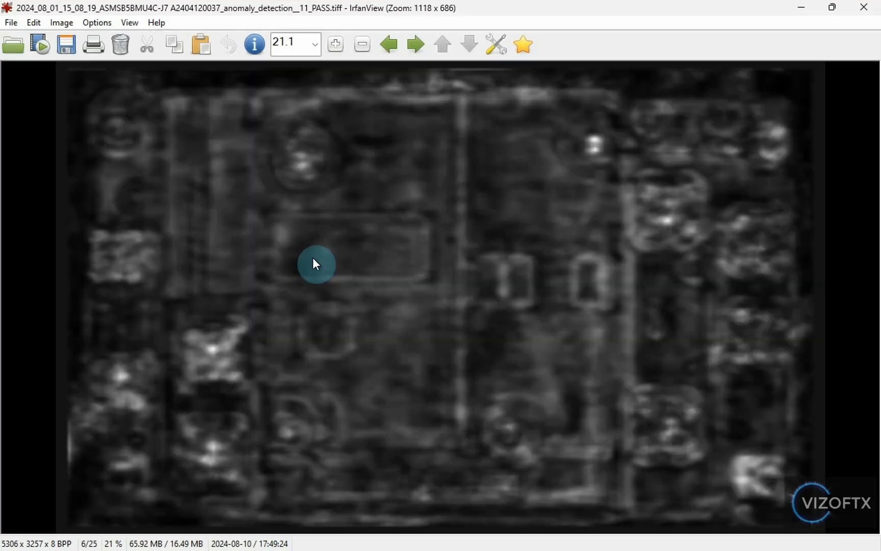
pyautogui.press('Right')
# - Return to File Explorer, open the 2024_08_01_15_08_19 anomaly map in the Photos app and maximize its window
pyautogui.hotkey('alt', 'Tab')
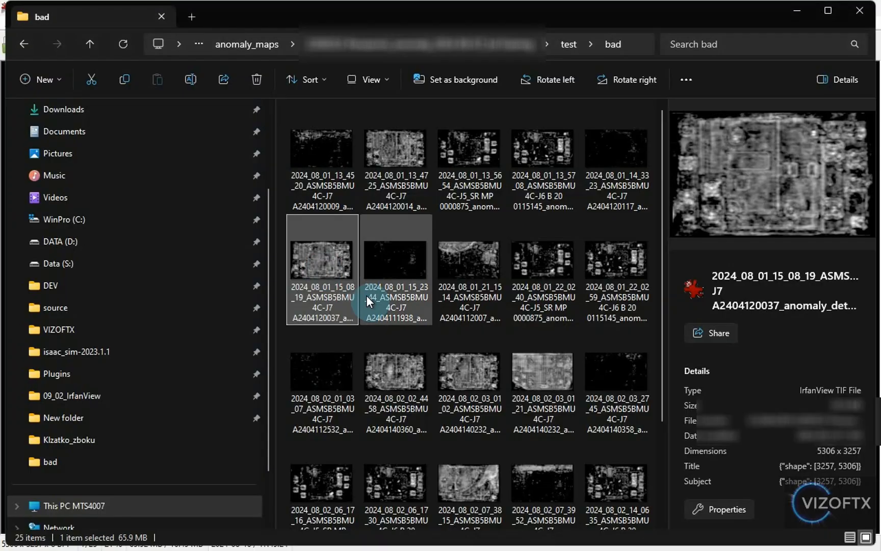
pyautogui.rightClick(338, 274)
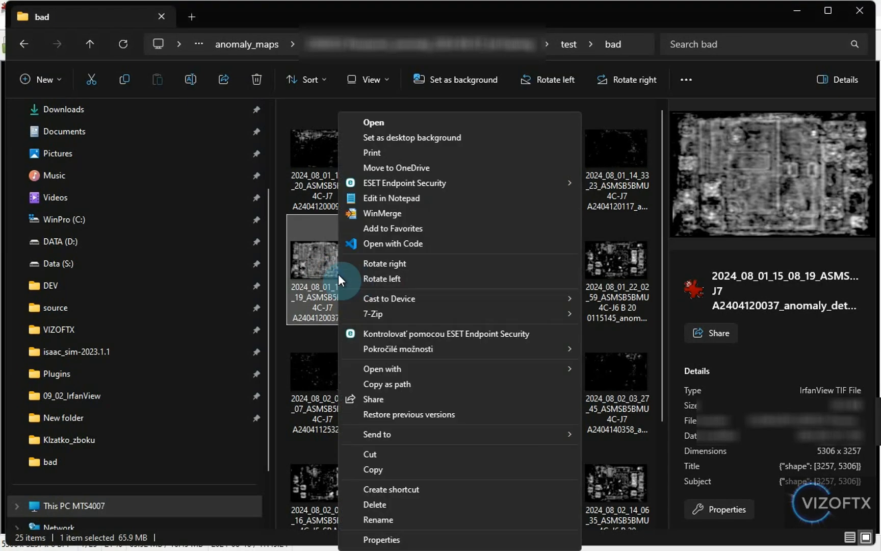
pyautogui.click(400, 375)
pyautogui.click(641, 422)
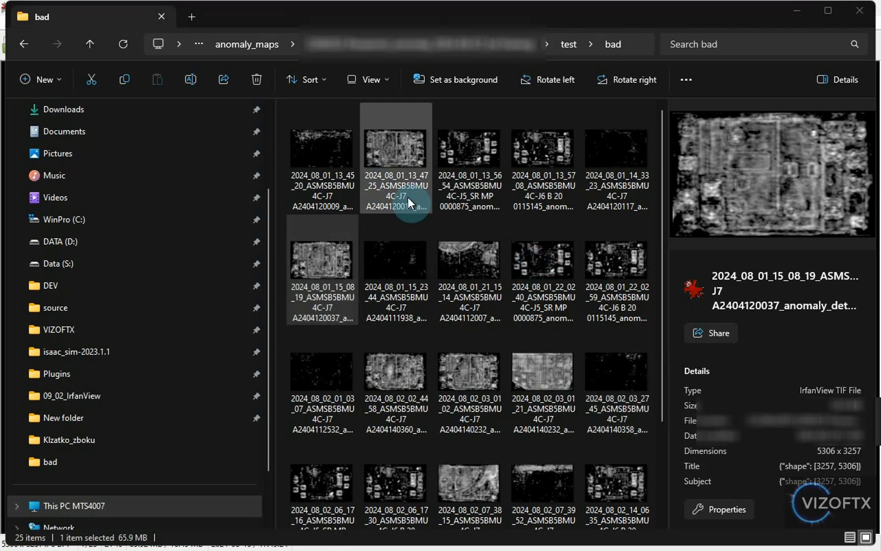
pyautogui.moveTo(1, 319); pyautogui.dragTo(878, 3)
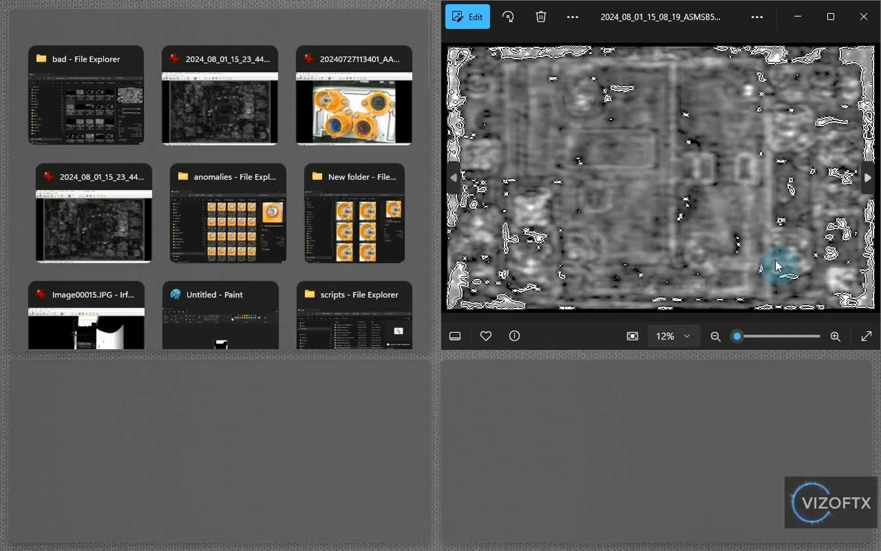
pyautogui.click(834, 14)
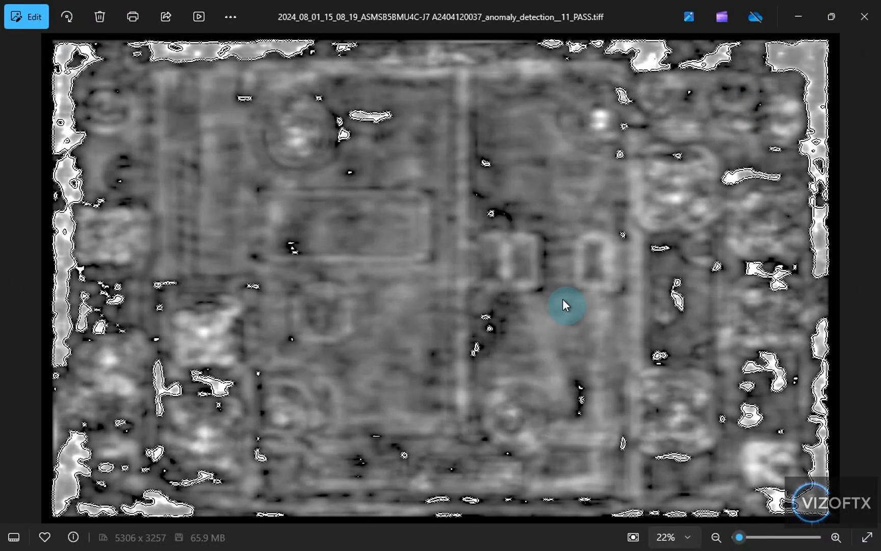
# - Browse the following anomaly maps in Photos, return to the 2024_08_01_15_23_44 map and close the viewer
pyautogui.press('Right')
pyautogui.press('Right')
pyautogui.press('Left')
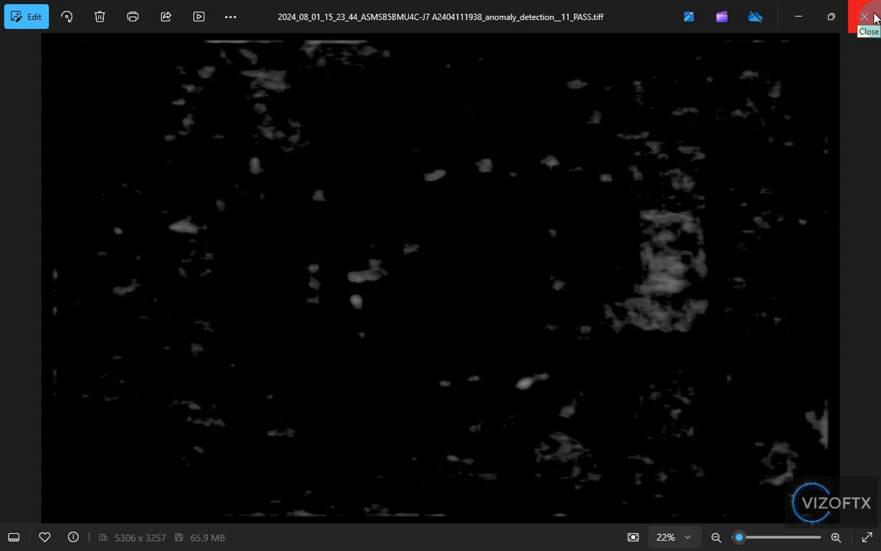
pyautogui.click(876, 18)
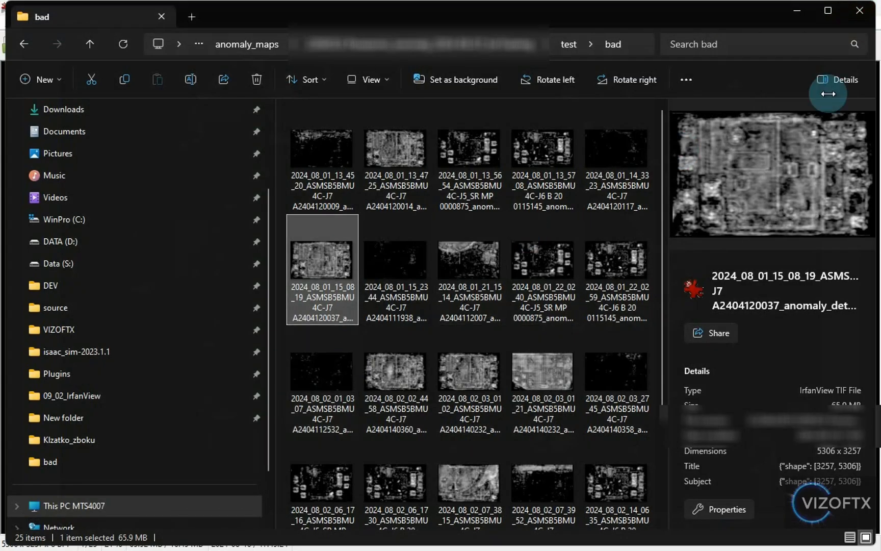
# - Minimize File Explorer and the anomaly map's IrfanView window to return to the orange connector image
pyautogui.click(788, 9)
pyautogui.click(800, 12)
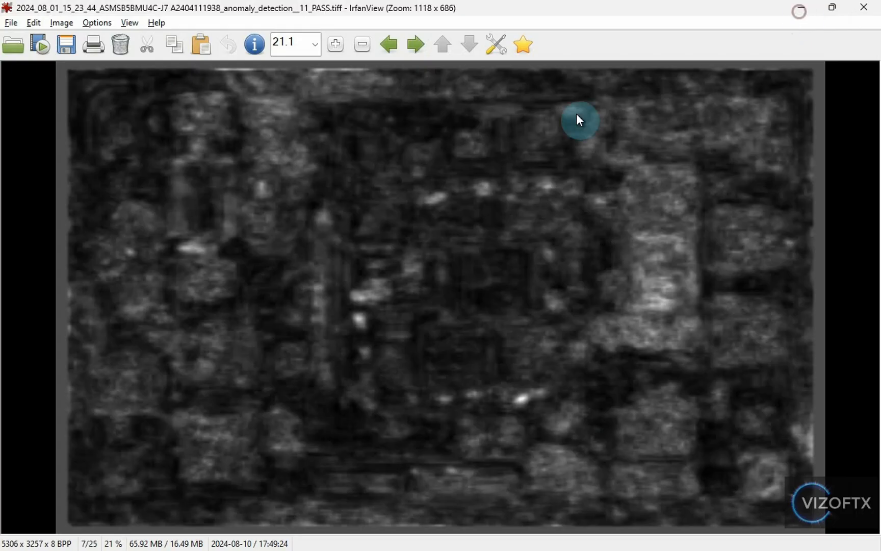
pyautogui.click(799, 7)
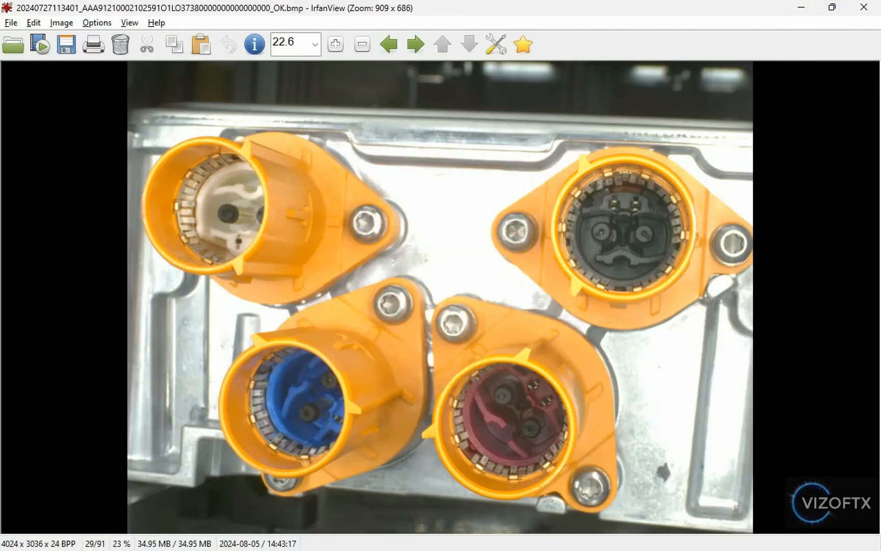